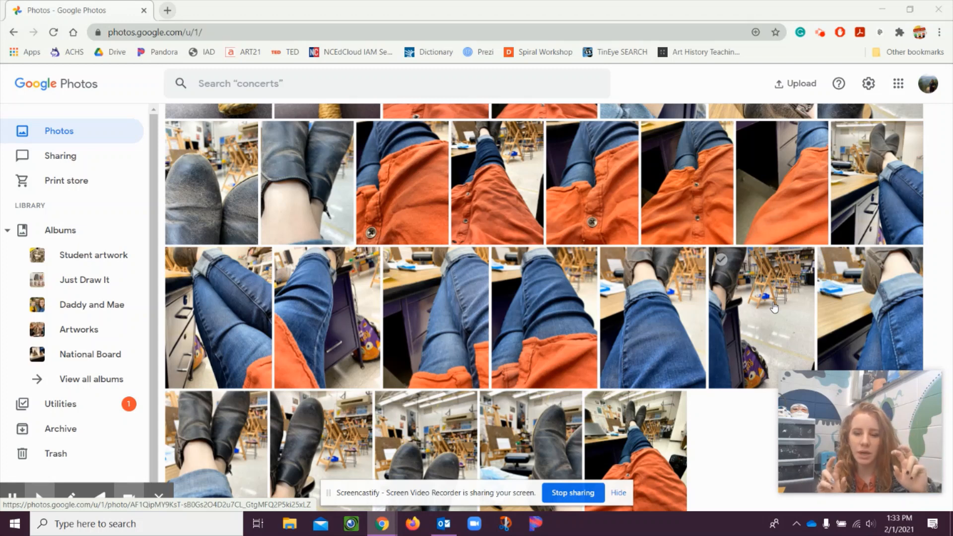
- Look through the recent photos of the antler sculpture, the rope-wrapped handle and the boots and clothing in the photo library
{"action": "scroll", "coordinate": [774, 307], "scroll_direction": "up", "scroll_amount": 10}
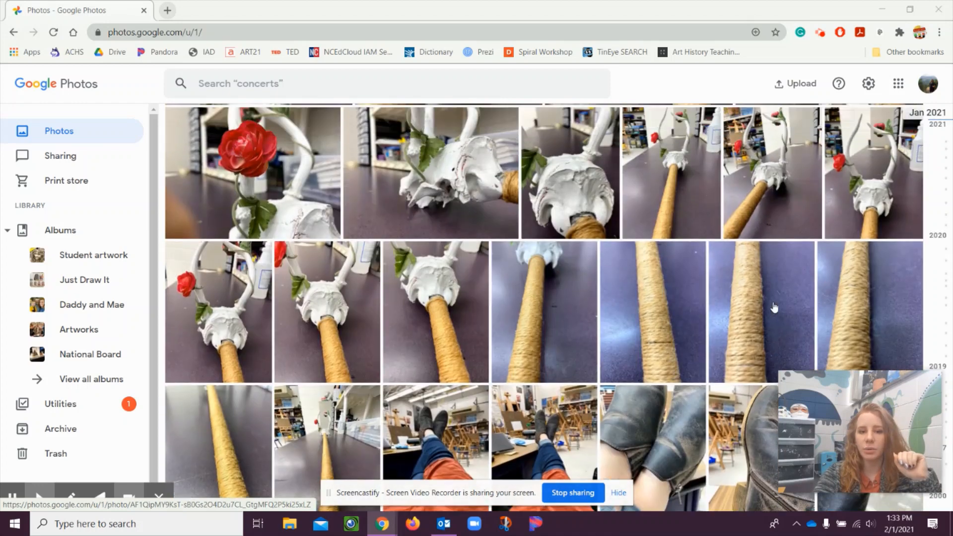
{"action": "scroll", "coordinate": [773, 307], "scroll_direction": "up", "scroll_amount": 5}
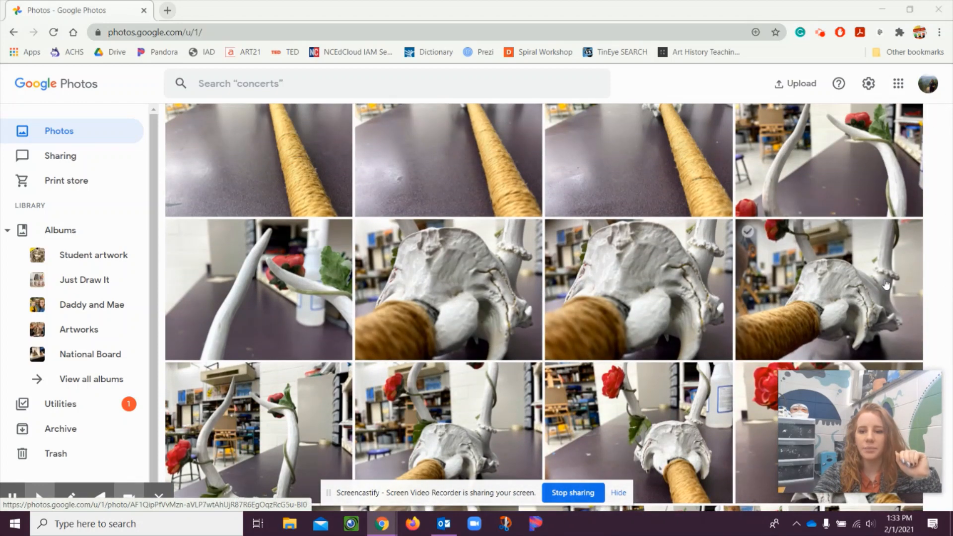
{"action": "scroll", "coordinate": [649, 266], "scroll_direction": "up", "scroll_amount": 5}
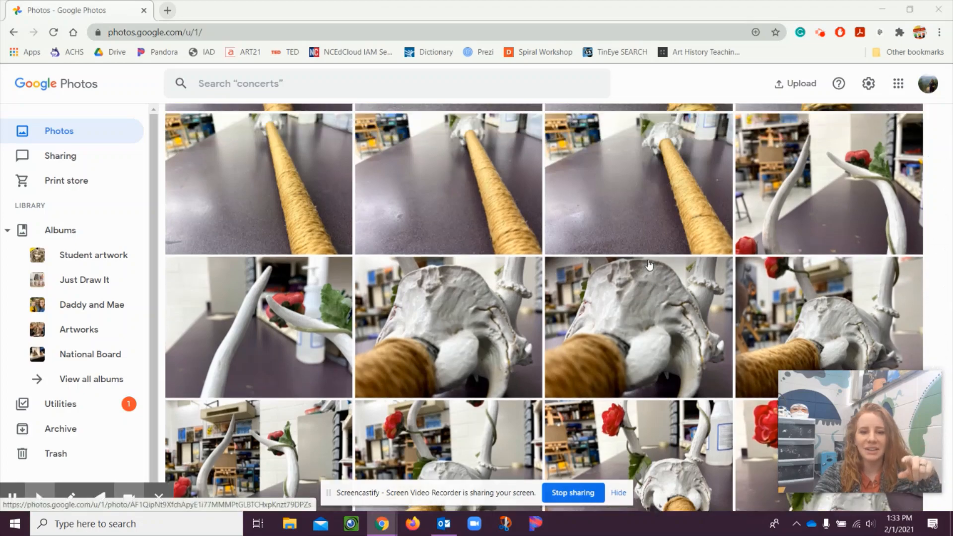
{"action": "scroll", "coordinate": [649, 265], "scroll_direction": "down", "scroll_amount": 5}
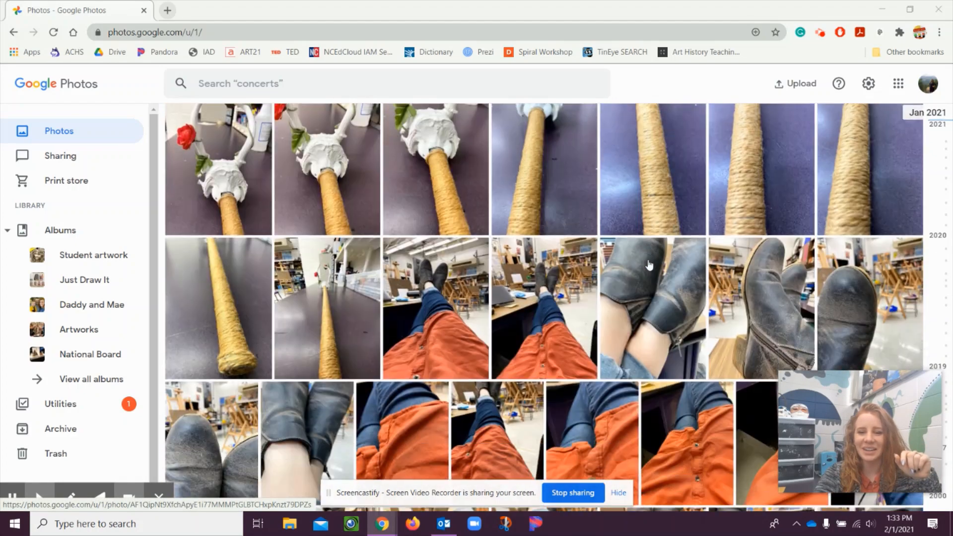
{"action": "scroll", "coordinate": [649, 264], "scroll_direction": "down", "scroll_amount": 1}
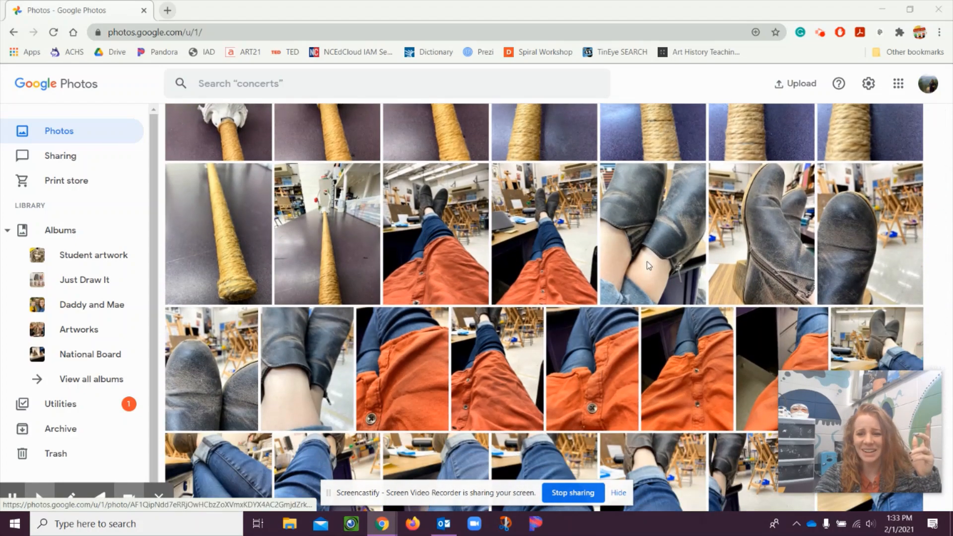
{"action": "scroll", "coordinate": [647, 261], "scroll_direction": "down", "scroll_amount": 4}
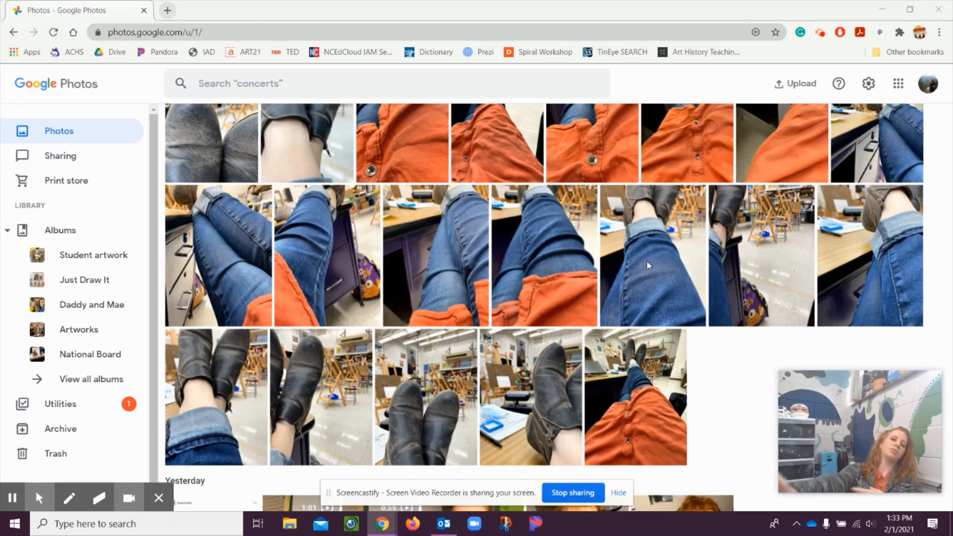
{"action": "scroll", "coordinate": [647, 261], "scroll_direction": "up", "scroll_amount": 1}
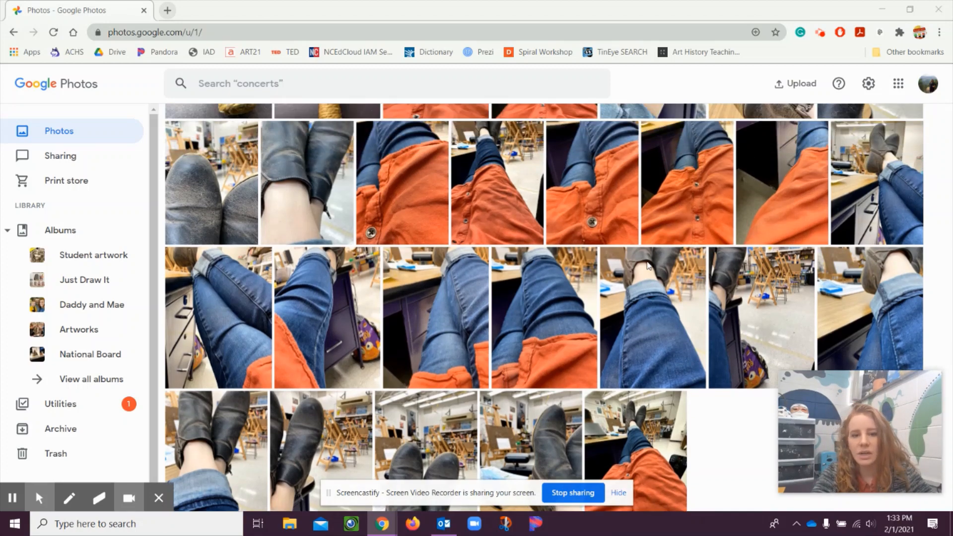
{"action": "scroll", "coordinate": [647, 265], "scroll_direction": "up", "scroll_amount": 15}
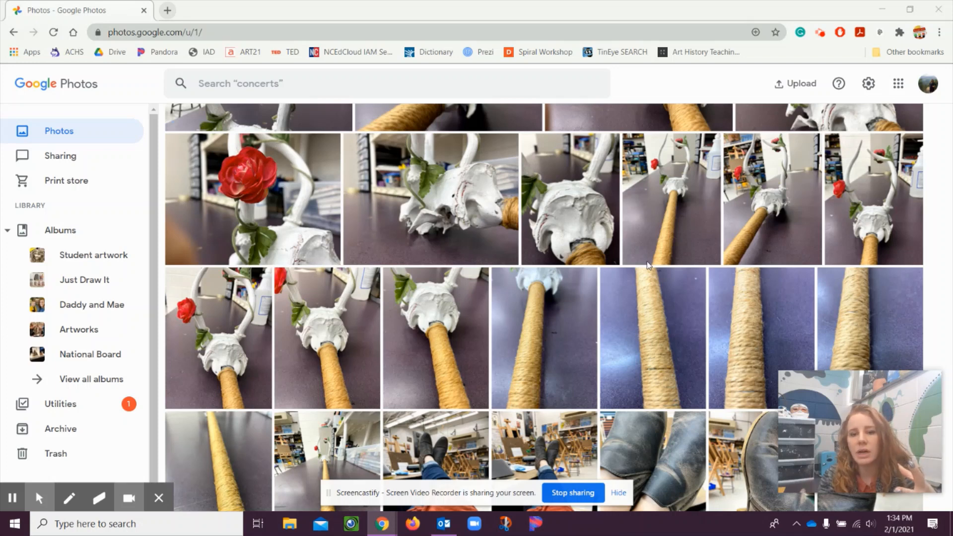
{"action": "scroll", "coordinate": [718, 314], "scroll_direction": "down", "scroll_amount": 1}
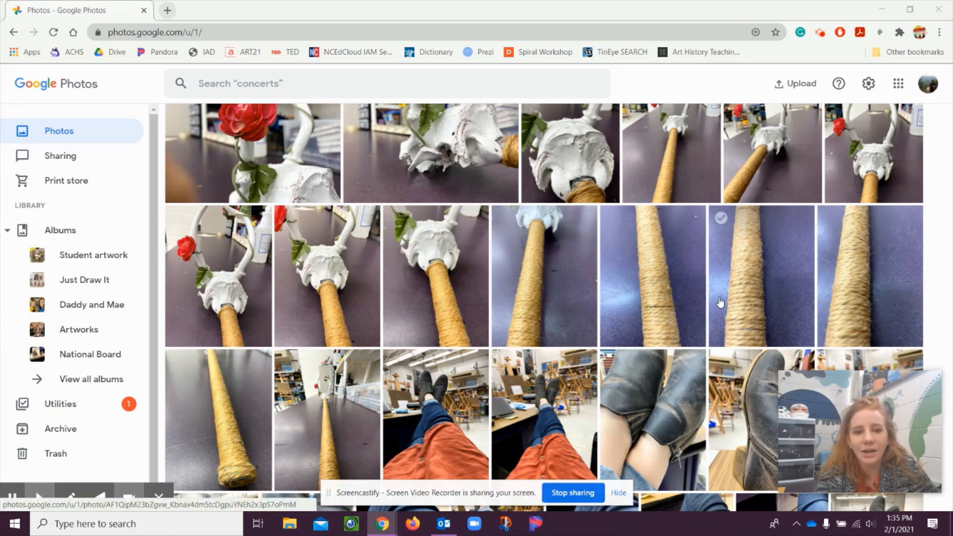
{"action": "scroll", "coordinate": [774, 326], "scroll_direction": "up", "scroll_amount": 2}
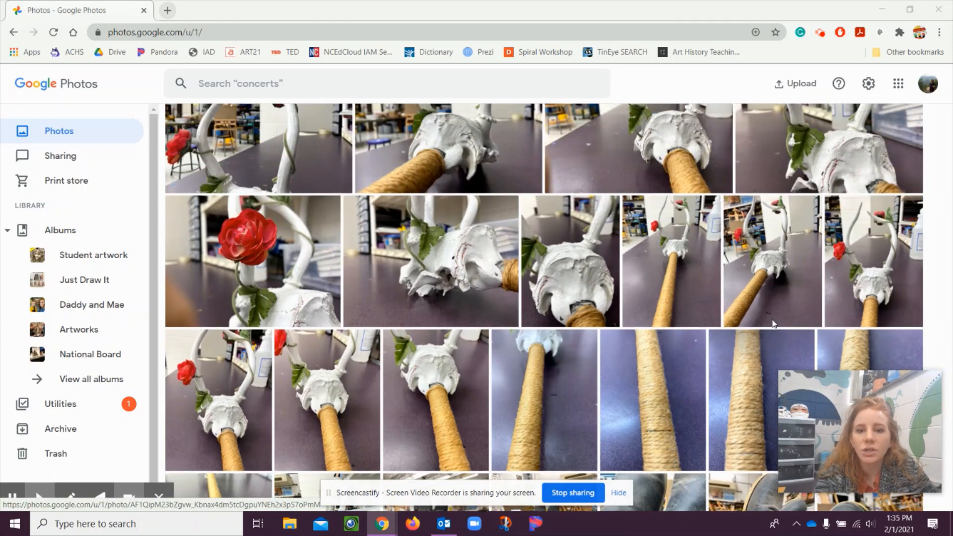
{"action": "scroll", "coordinate": [437, 343], "scroll_direction": "down", "scroll_amount": 2}
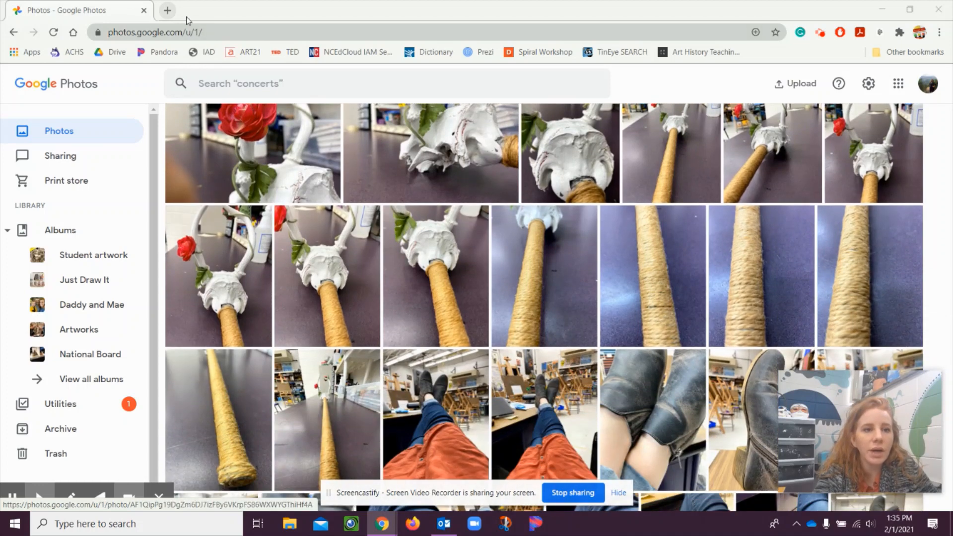
- Search the web for "adobe spark" in a new browser tab and open the Adobe Spark website
{"action": "left_click", "coordinate": [167, 10]}
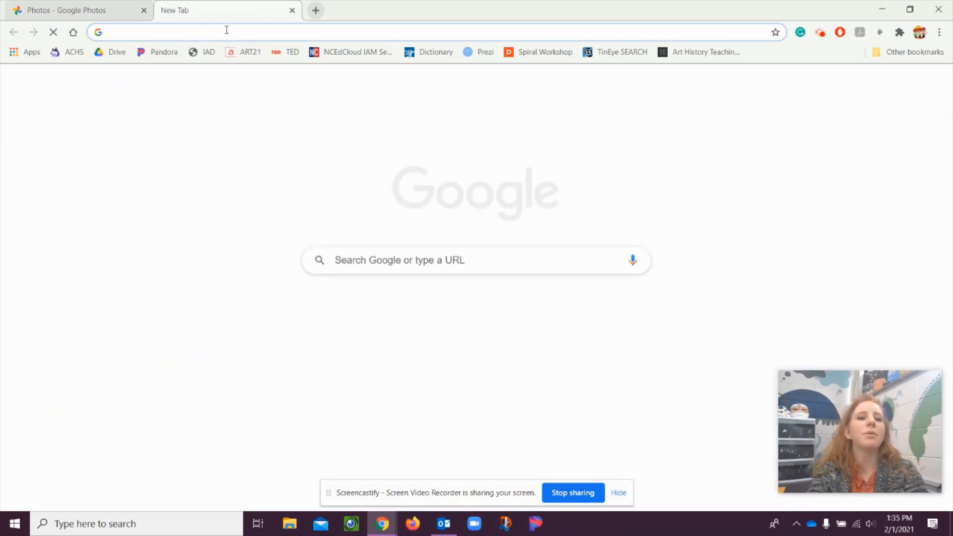
{"action": "left_click", "coordinate": [226, 31]}
{"action": "type", "text": "As"}
{"action": "key", "text": "BackSpace"}
{"action": "key", "text": "BackSpace"}
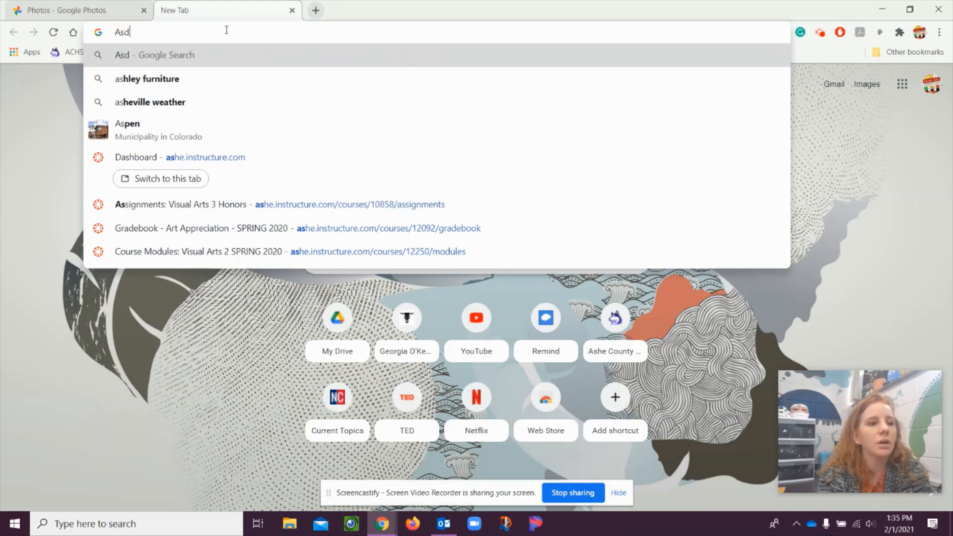
{"action": "type", "text": "dob"}
{"action": "key", "text": "Return"}
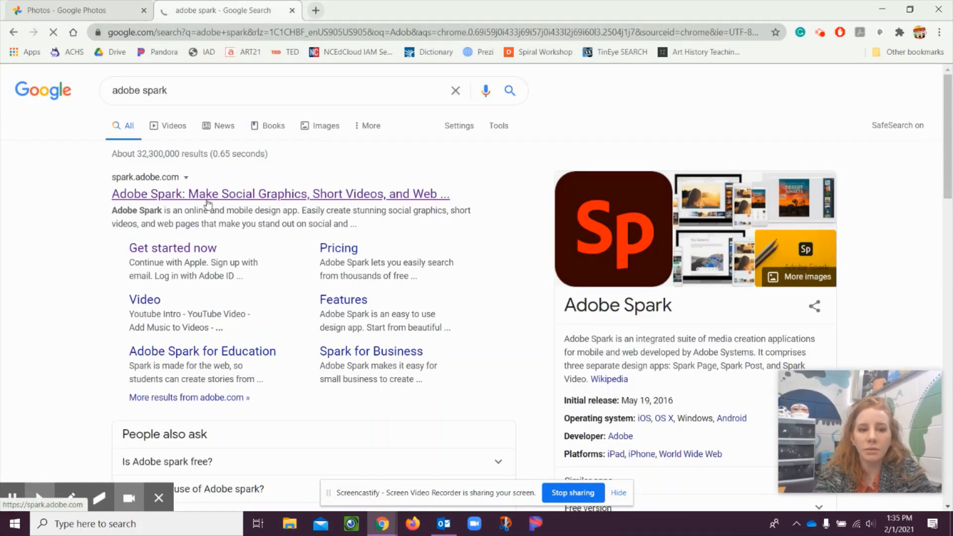
{"action": "left_click", "coordinate": [231, 201]}
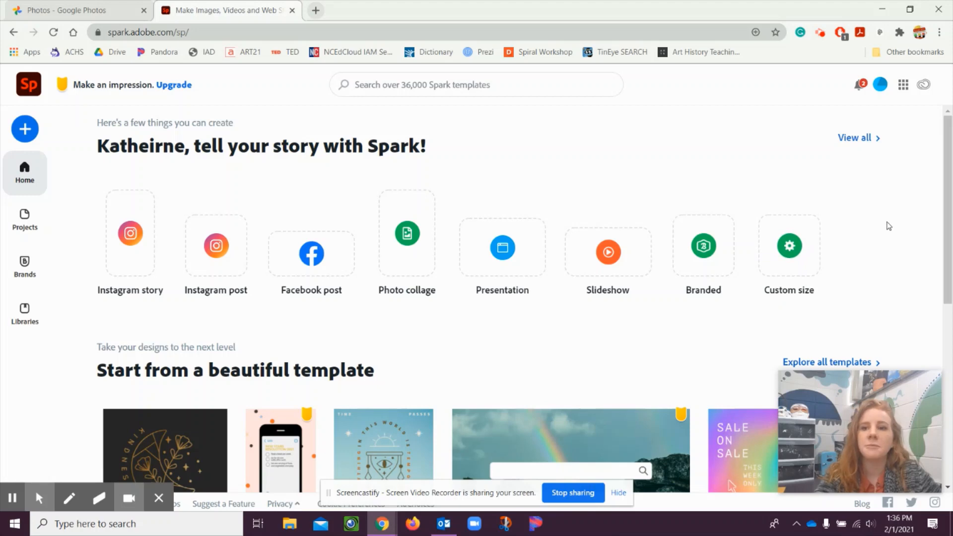
- Look over the template search suggestions and the featured templates and recent projects on the home page
{"action": "left_click", "coordinate": [480, 87]}
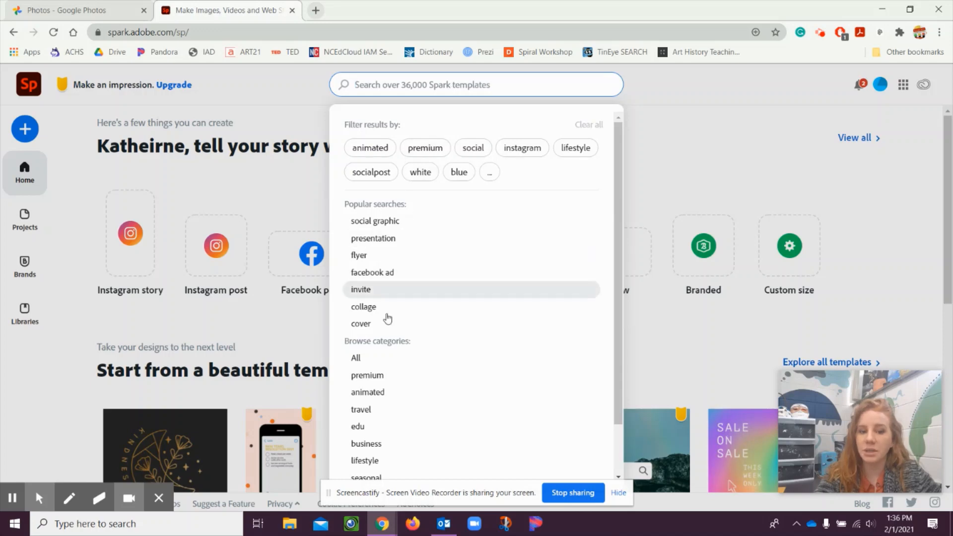
{"action": "left_click", "coordinate": [905, 216]}
{"action": "scroll", "coordinate": [906, 217], "scroll_direction": "down", "scroll_amount": 5}
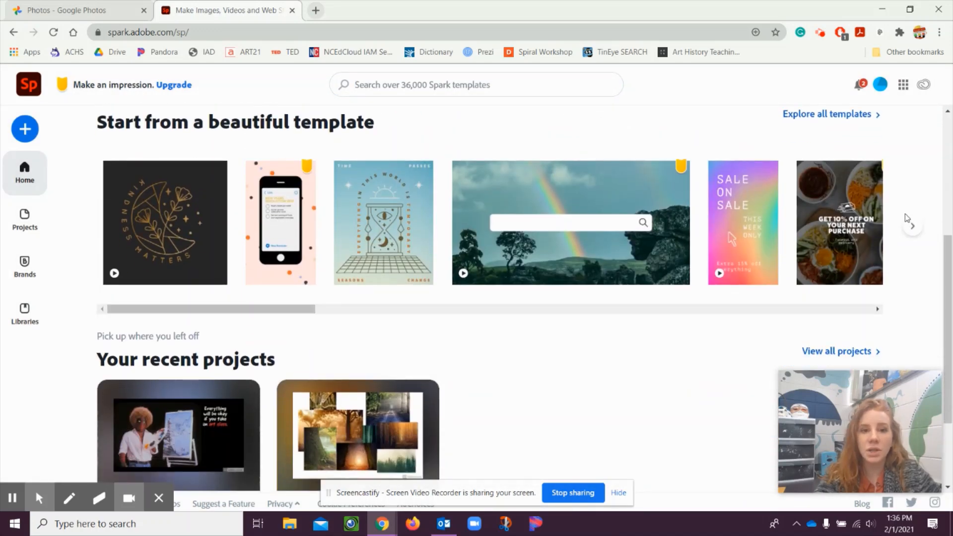
{"action": "scroll", "coordinate": [906, 217], "scroll_direction": "down", "scroll_amount": 2}
{"action": "scroll", "coordinate": [907, 218], "scroll_direction": "up", "scroll_amount": 7}
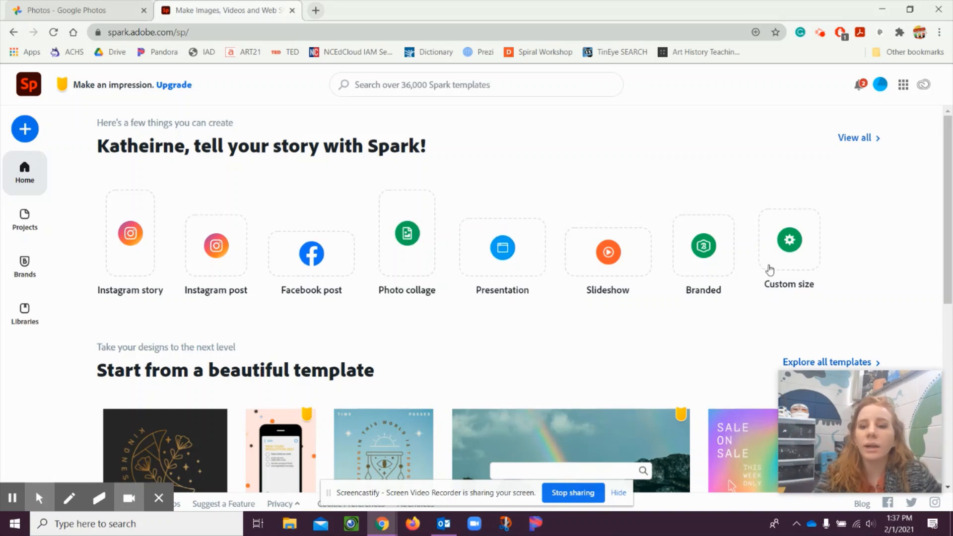
- Create a blank custom-size post 10 inches wide by 8 inches high and dismiss the suggested templates
{"action": "left_click", "coordinate": [779, 253]}
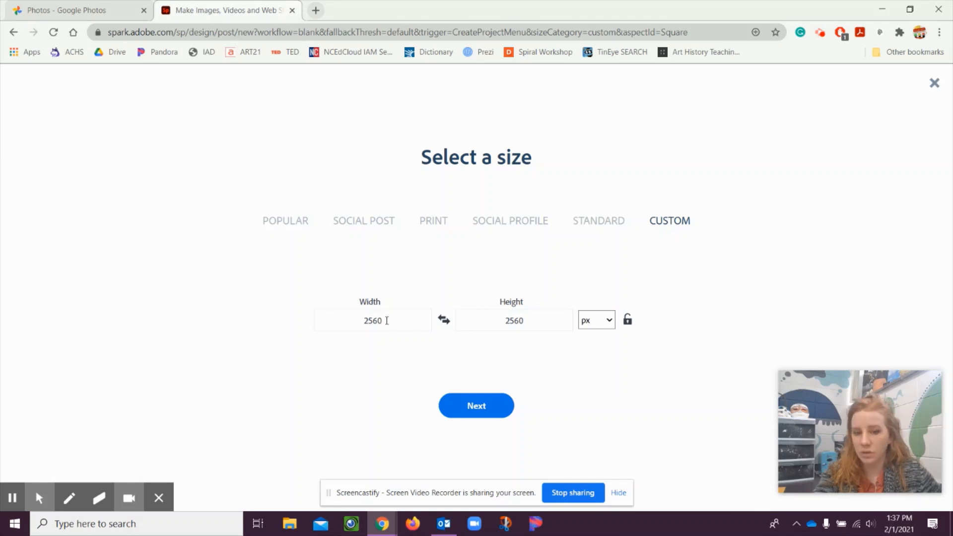
{"action": "left_click", "coordinate": [594, 321]}
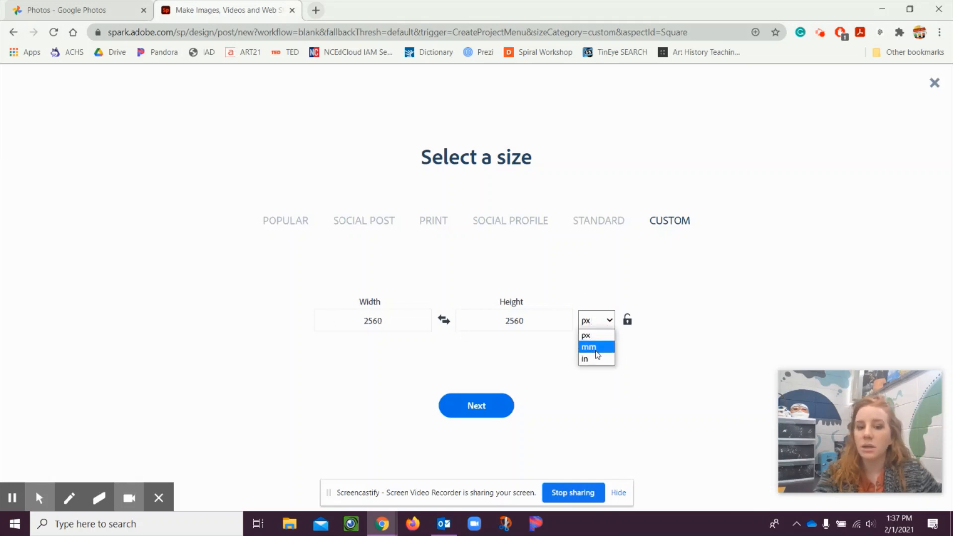
{"action": "left_click", "coordinate": [596, 359]}
{"action": "left_click", "coordinate": [403, 322]}
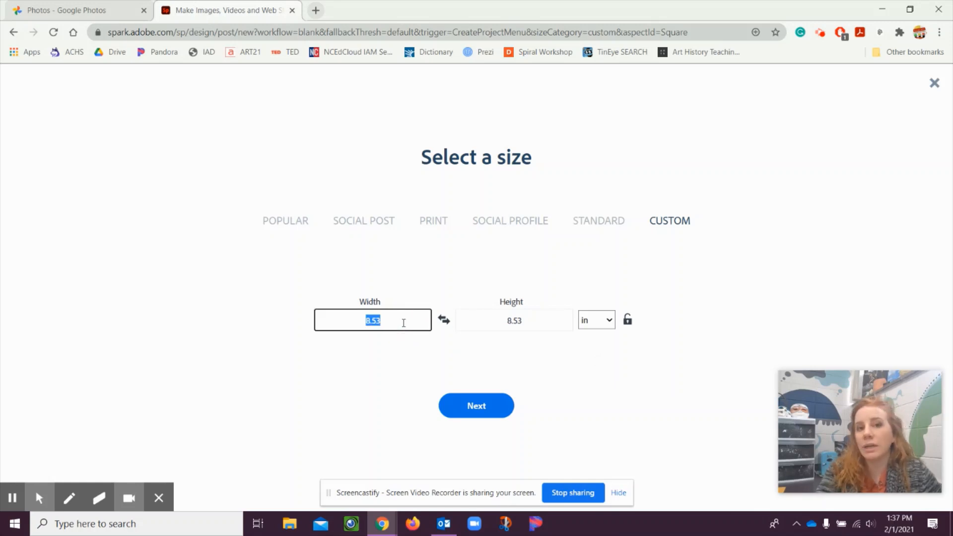
{"action": "type", "text": "10"}
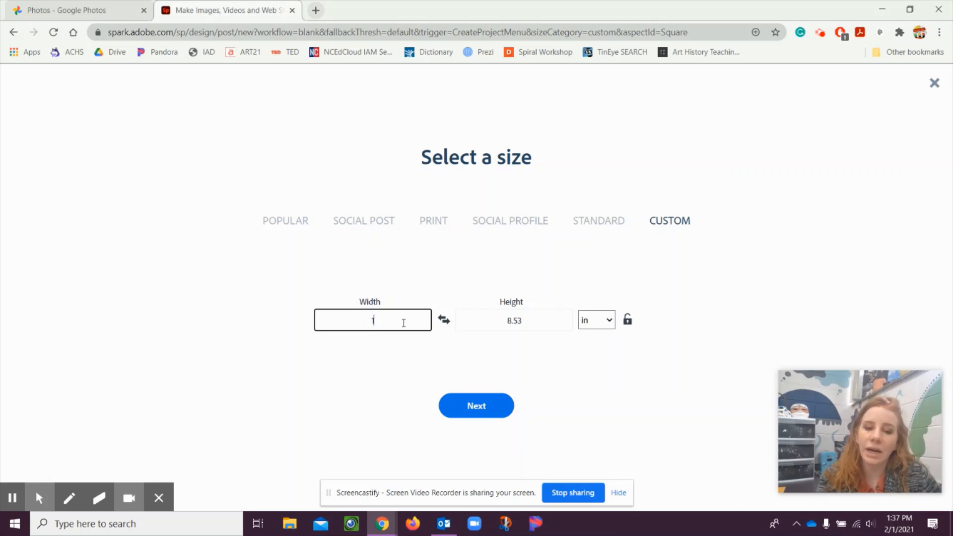
{"action": "left_click", "coordinate": [504, 320]}
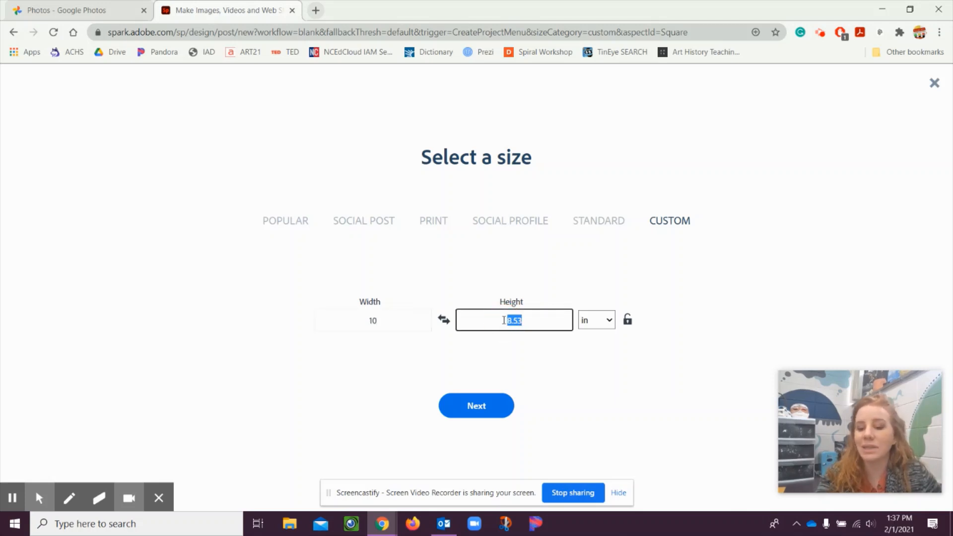
{"action": "type", "text": "8"}
{"action": "left_click", "coordinate": [441, 320]}
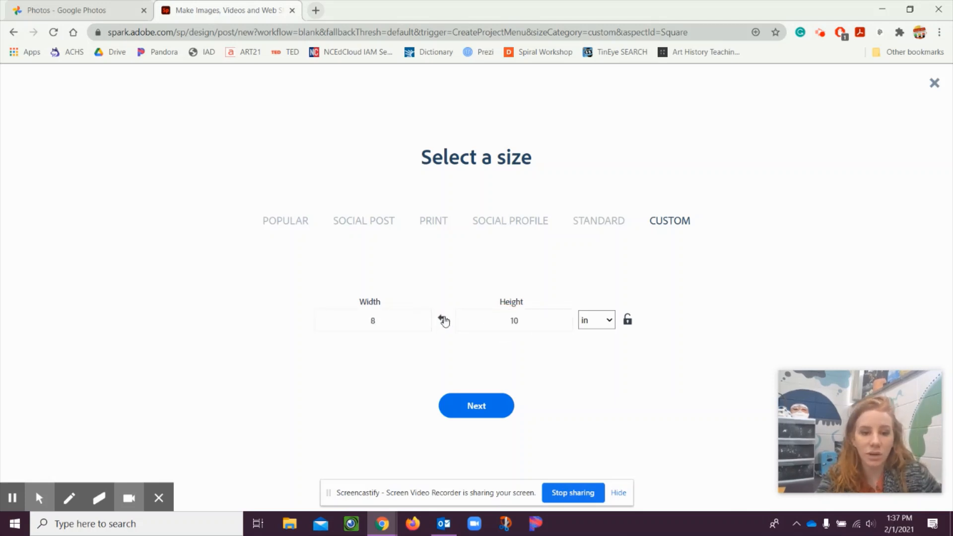
{"action": "left_click", "coordinate": [442, 319]}
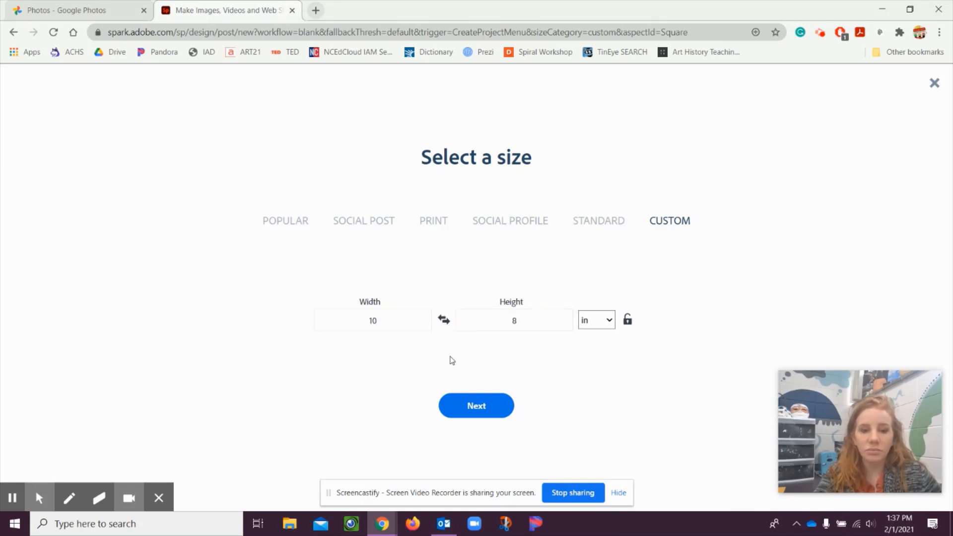
{"action": "left_click", "coordinate": [476, 408]}
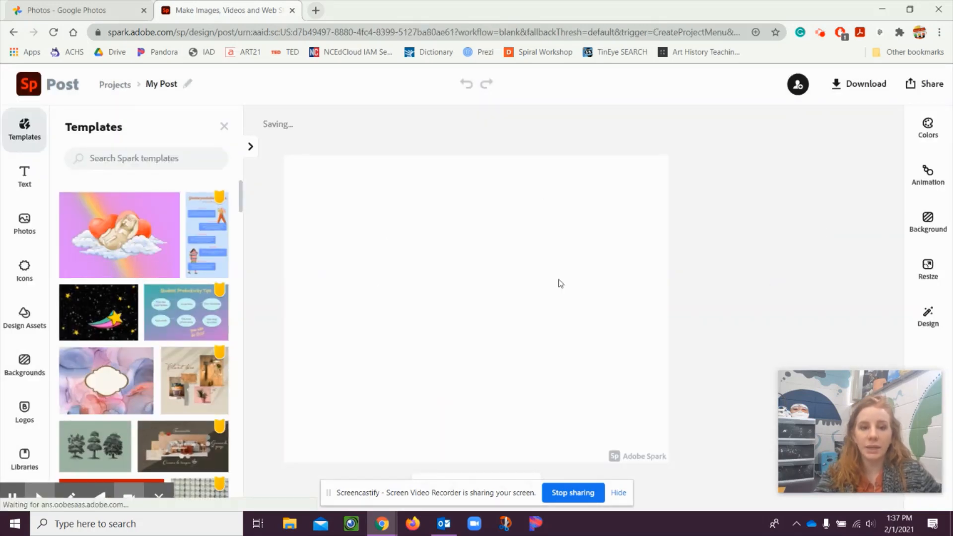
{"action": "left_click", "coordinate": [224, 128]}
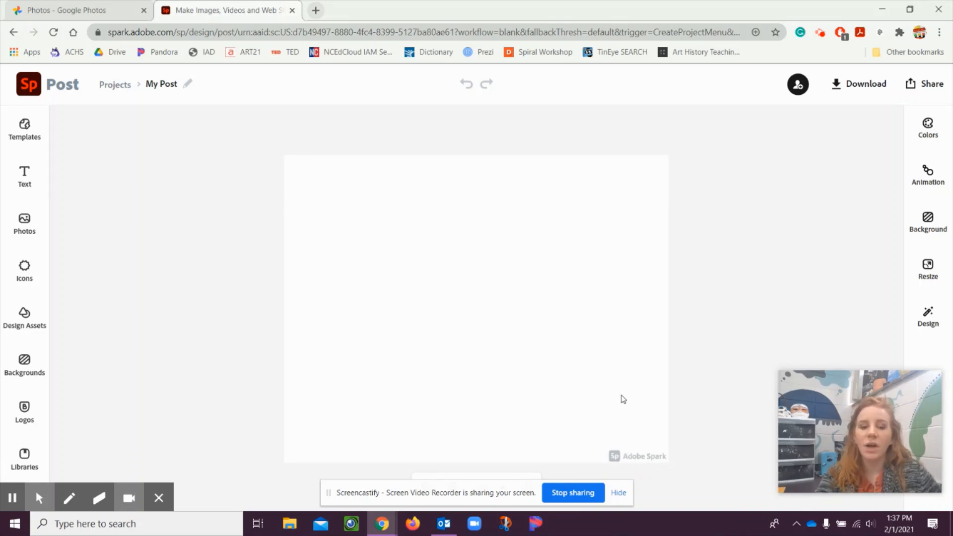
{"action": "left_click_drag", "start_coordinate": [269, 148], "coordinate": [678, 448]}
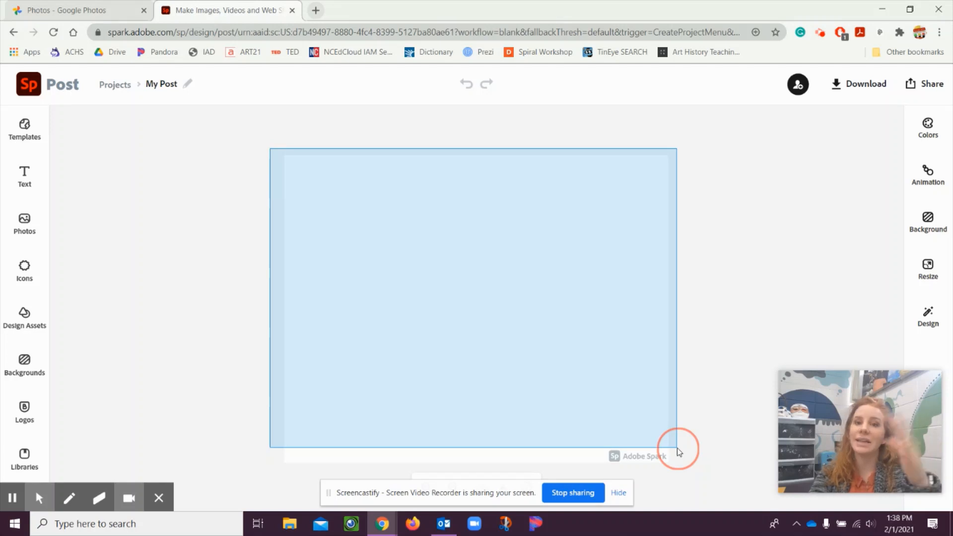
{"action": "left_click_drag", "start_coordinate": [678, 448], "coordinate": [678, 450]}
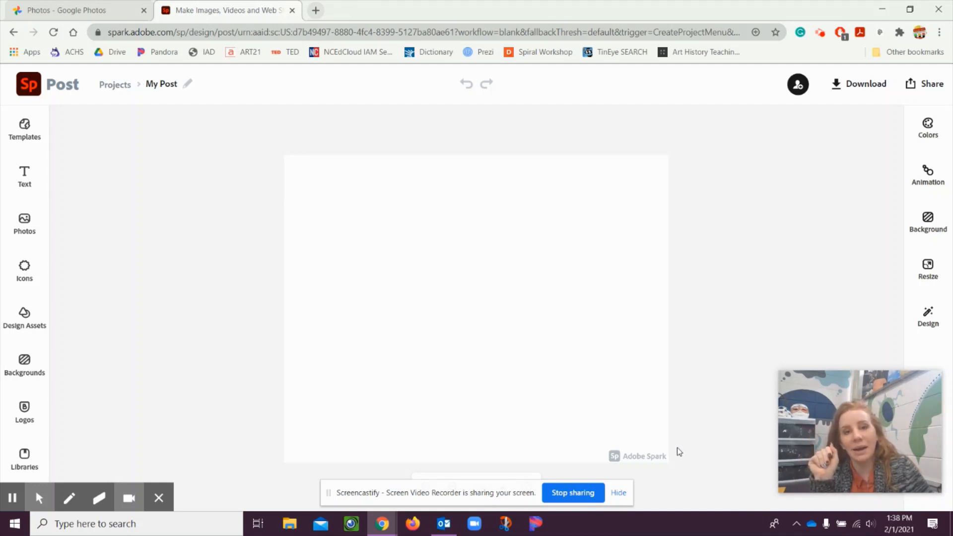
{"action": "mouse_move", "coordinate": [654, 460]}
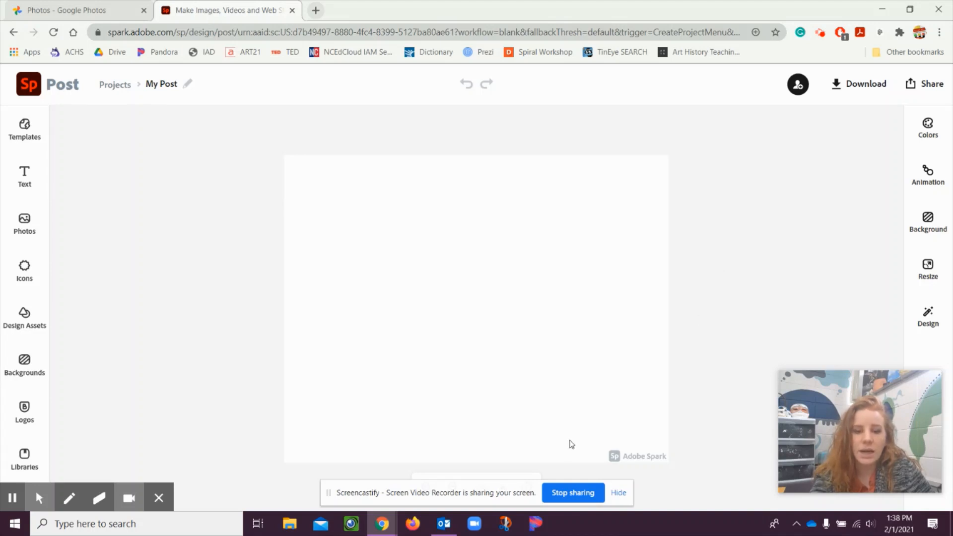
- Move the screen-sharing notice off the canvas zoom controls and hide it
{"action": "left_click_drag", "start_coordinate": [506, 495], "coordinate": [188, 496]}
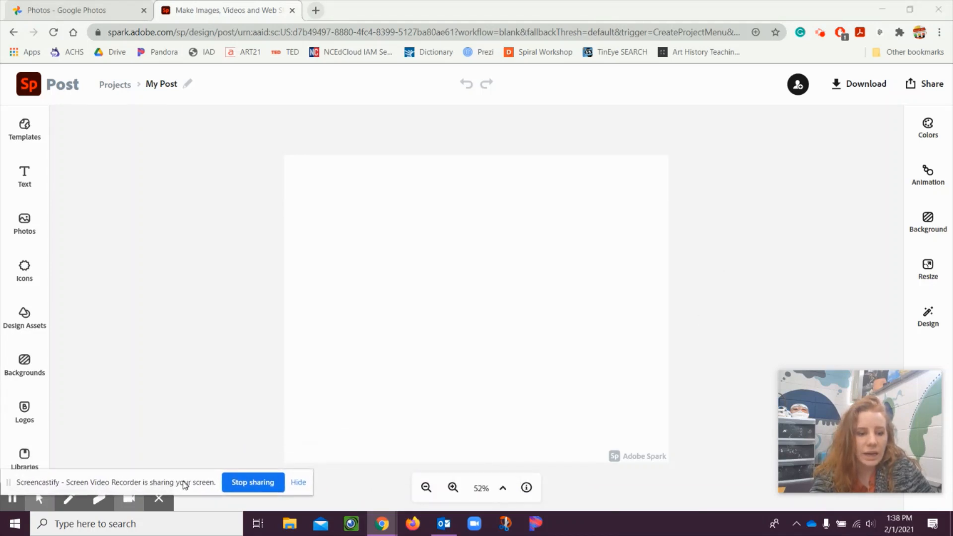
{"action": "left_click", "coordinate": [297, 485]}
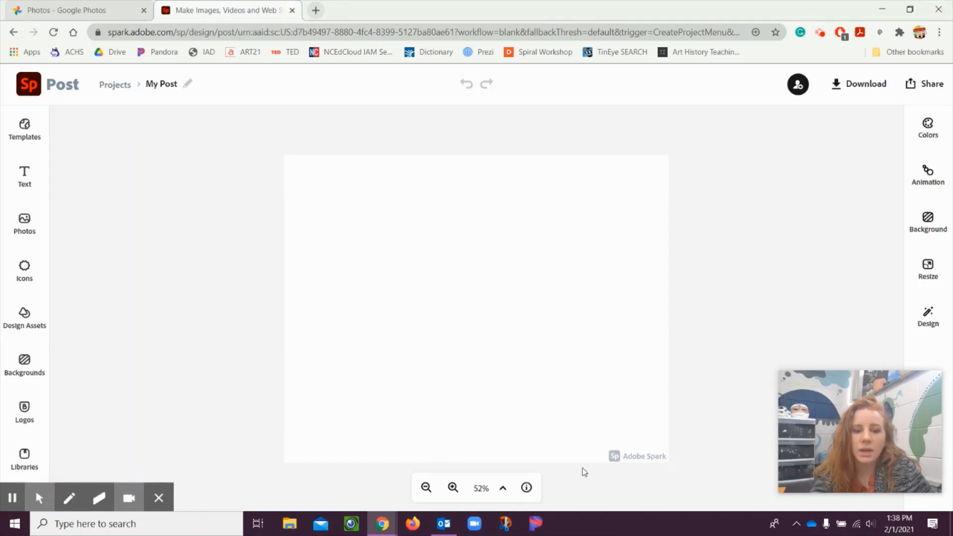
- View the blank canvas at 100% zoom and return the zoom to Fit
{"action": "left_click", "coordinate": [490, 489]}
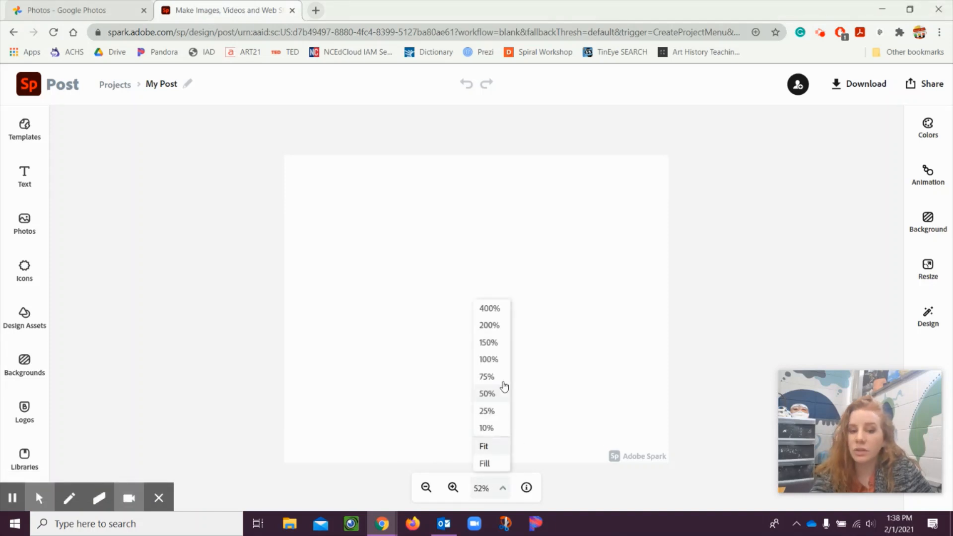
{"action": "left_click", "coordinate": [497, 361]}
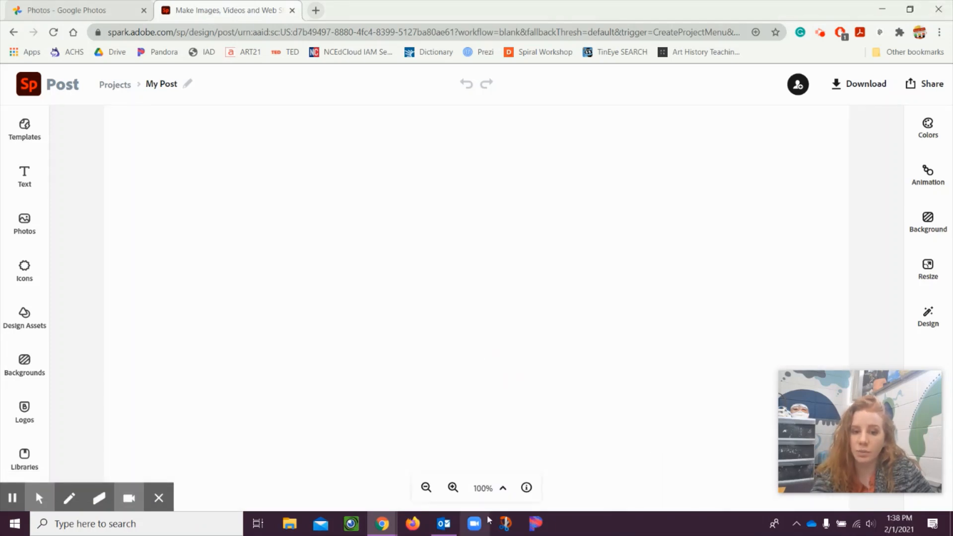
{"action": "left_click", "coordinate": [485, 492]}
{"action": "left_click", "coordinate": [492, 447]}
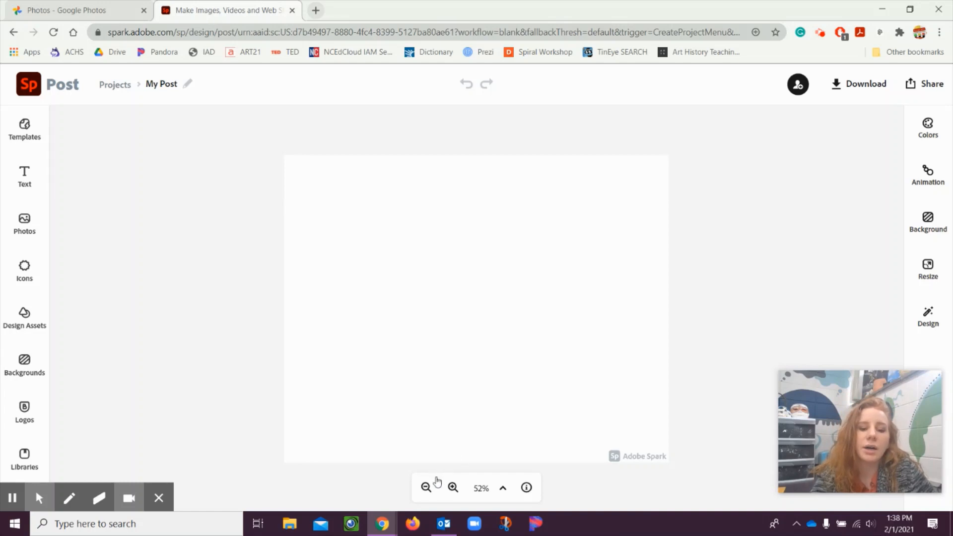
- Browse the design templates and the ready-made text templates available for the blank canvas
{"action": "left_click", "coordinate": [450, 487]}
{"action": "left_click", "coordinate": [427, 489]}
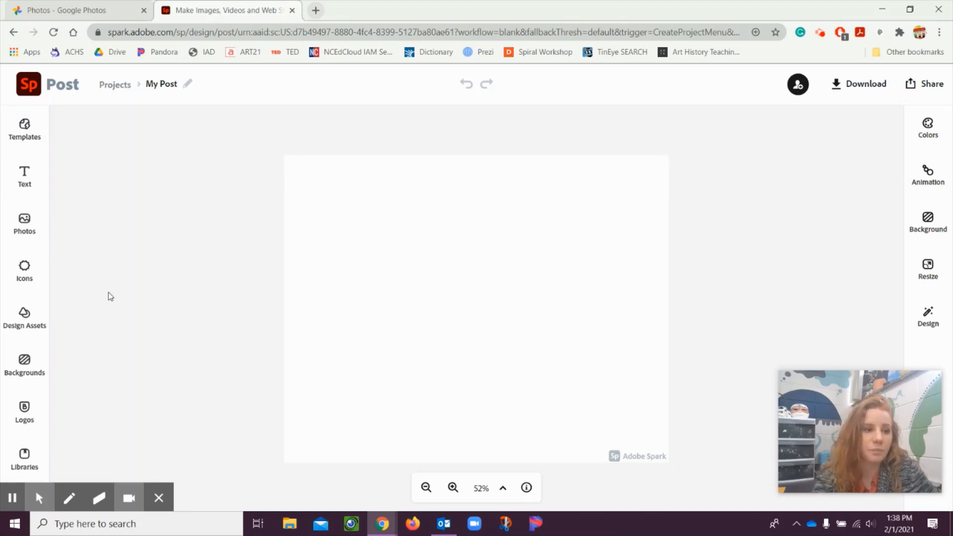
{"action": "left_click", "coordinate": [26, 133]}
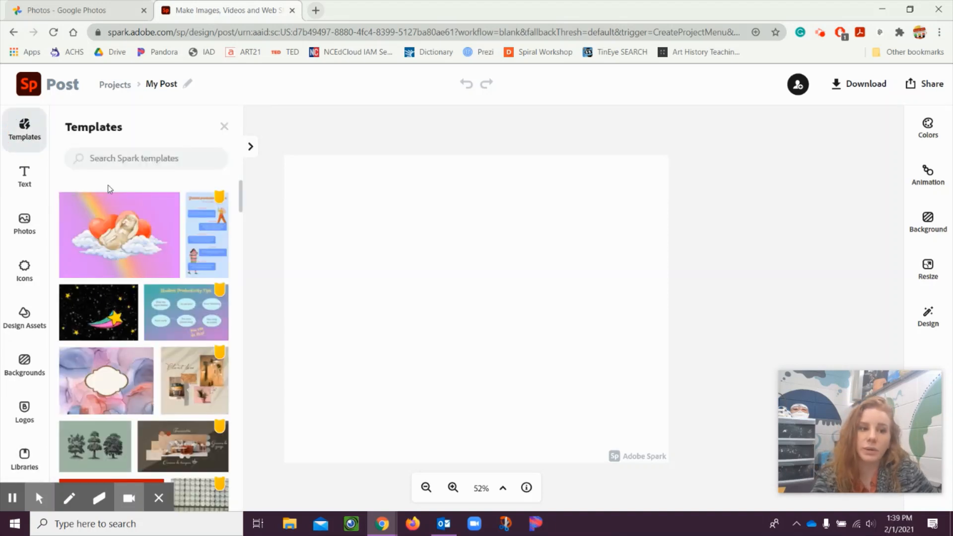
{"action": "scroll", "coordinate": [127, 240], "scroll_direction": "down", "scroll_amount": 10}
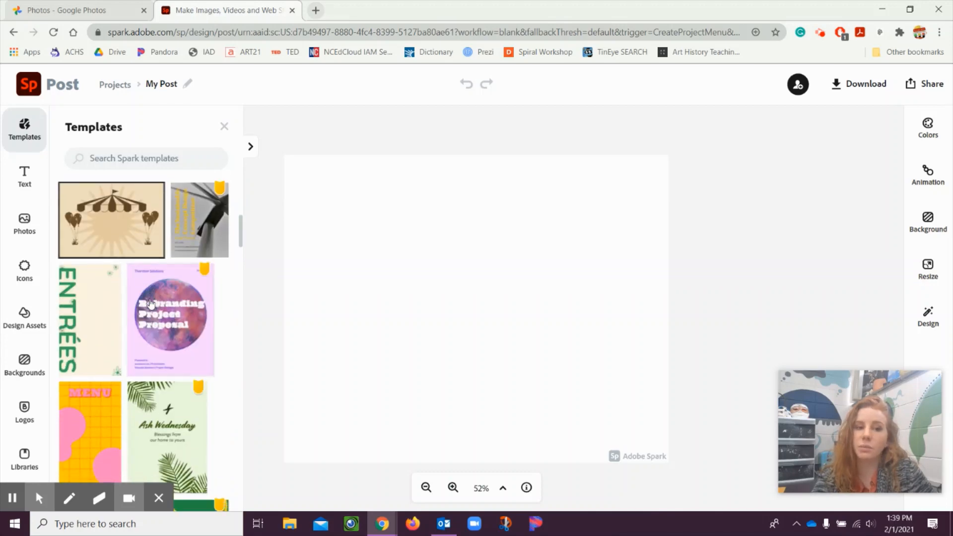
{"action": "scroll", "coordinate": [151, 304], "scroll_direction": "up", "scroll_amount": 5}
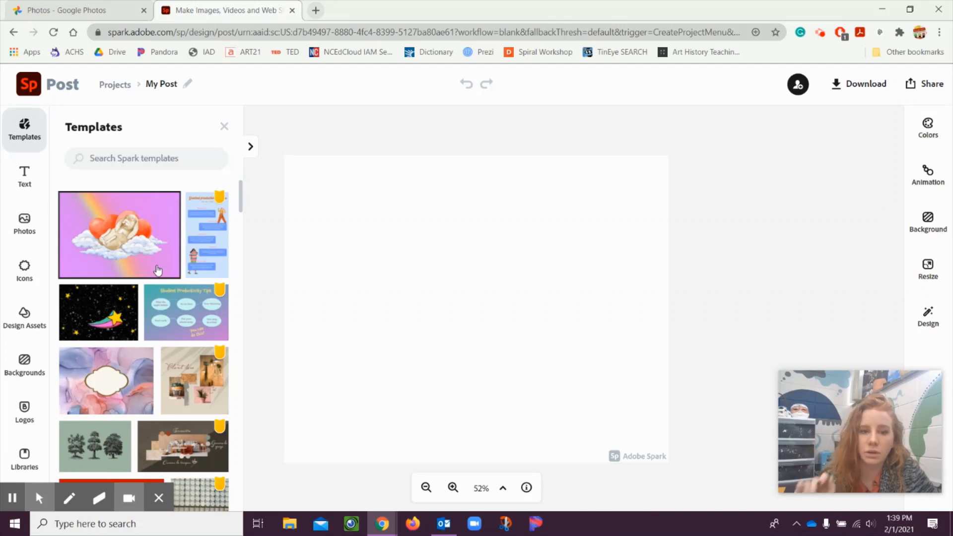
{"action": "left_click", "coordinate": [19, 188]}
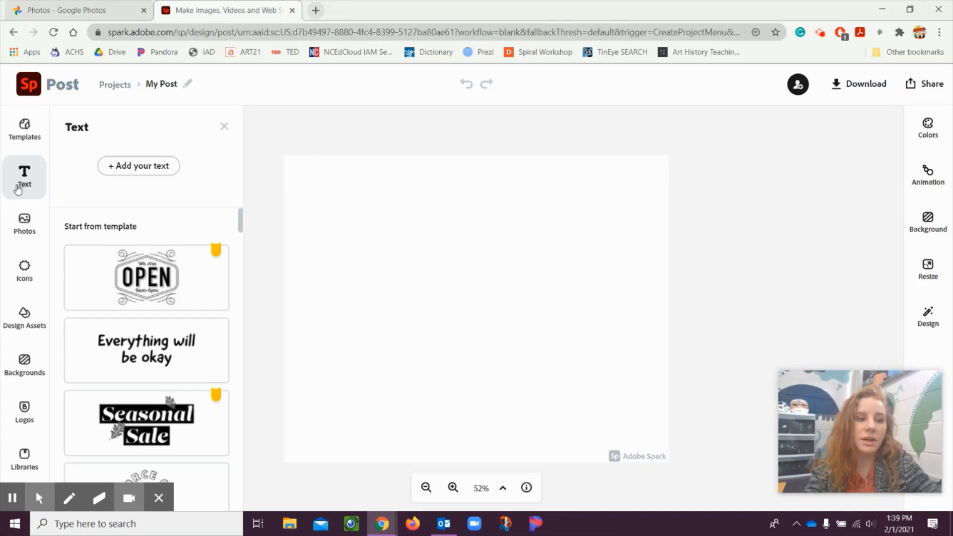
- Connect Google Photos as a photo source, allow the requested account access, and close the design suggestions
{"action": "left_click", "coordinate": [15, 224]}
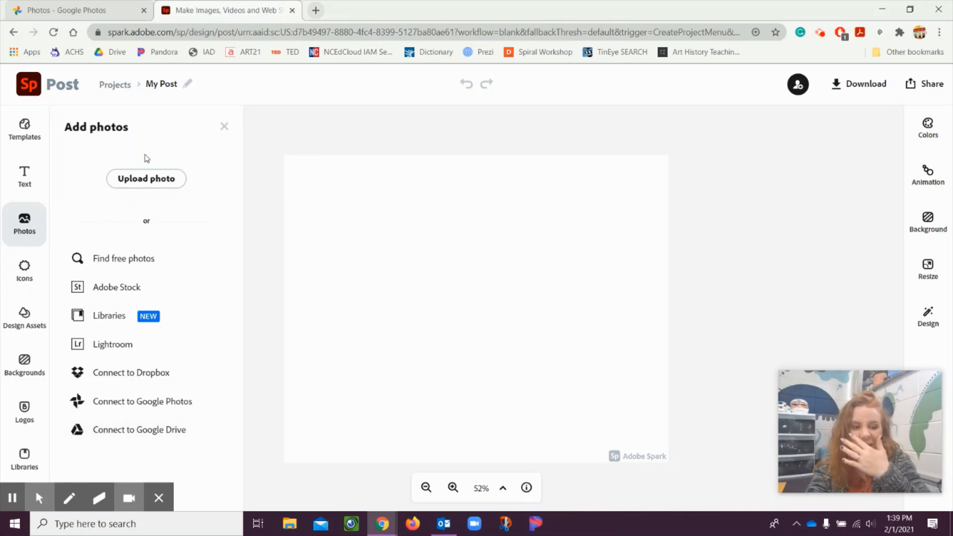
{"action": "left_click", "coordinate": [125, 402]}
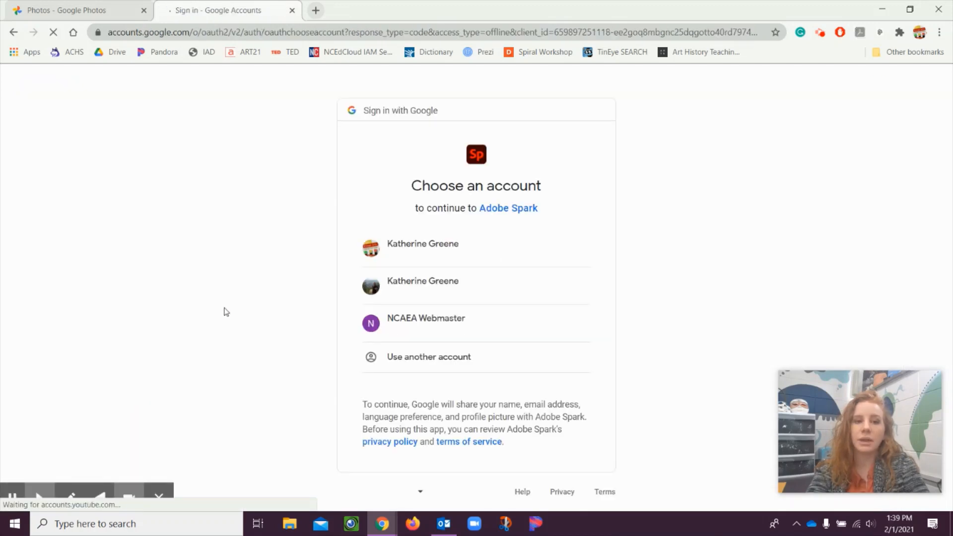
{"action": "left_click", "coordinate": [398, 292]}
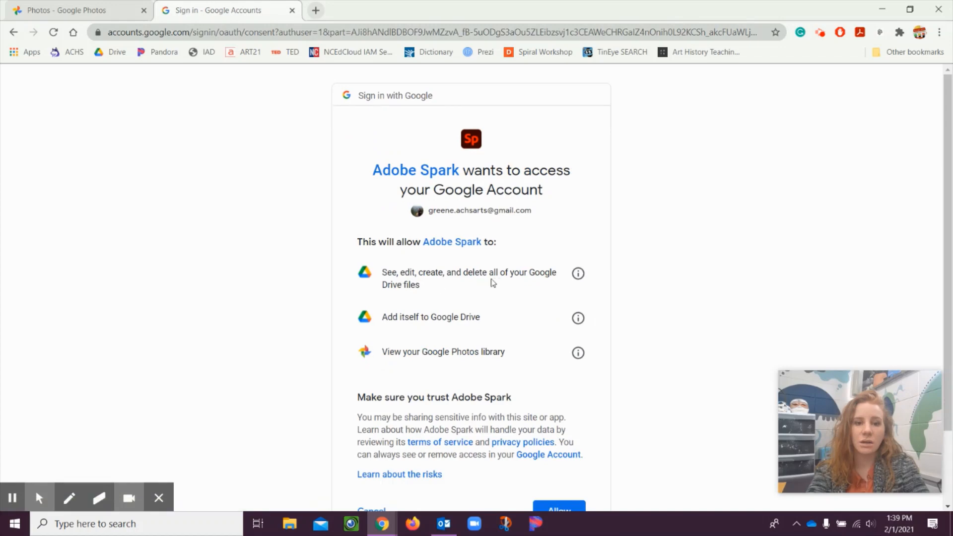
{"action": "scroll", "coordinate": [625, 251], "scroll_direction": "down", "scroll_amount": 2}
{"action": "left_click", "coordinate": [568, 417]}
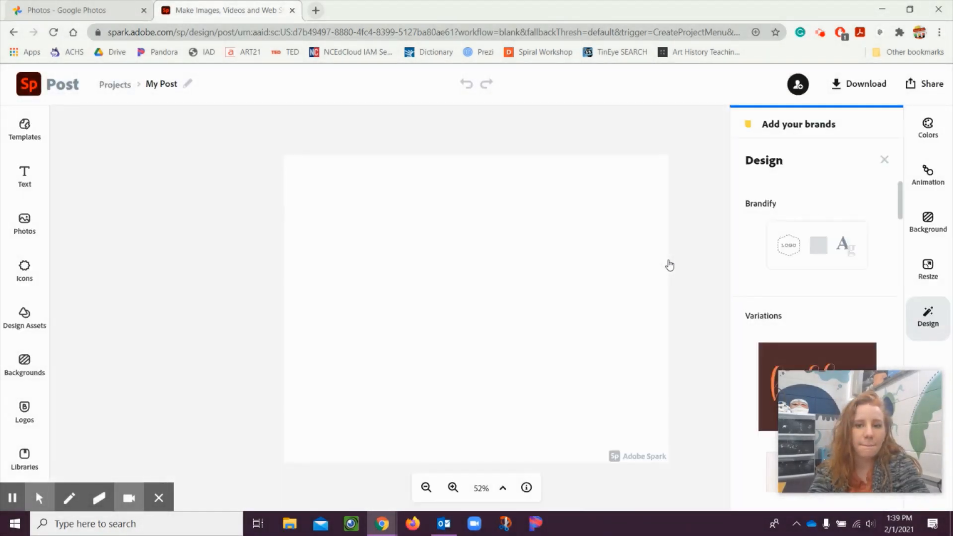
{"action": "left_click", "coordinate": [884, 159]}
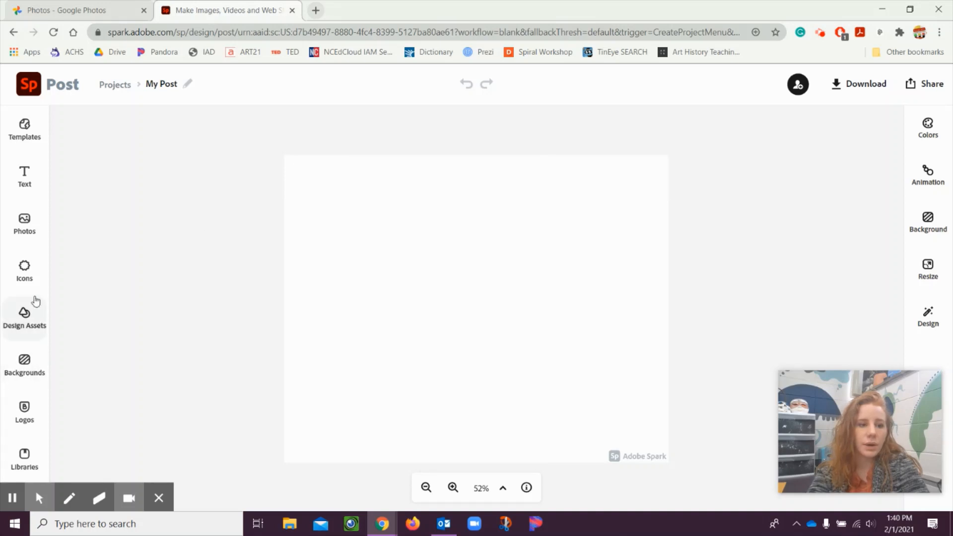
{"action": "left_click", "coordinate": [22, 233]}
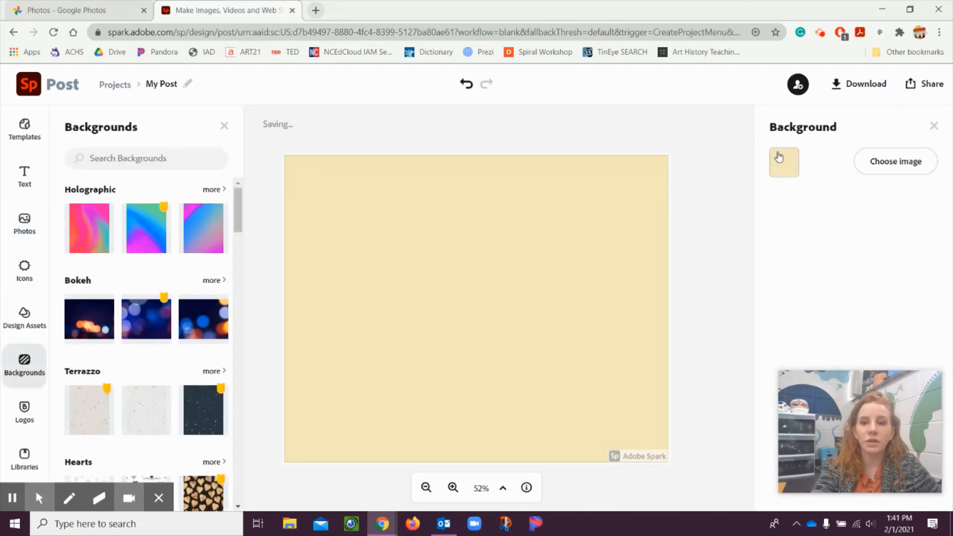
- Try a solid black custom colour for the canvas background
{"action": "left_click", "coordinate": [823, 124]}
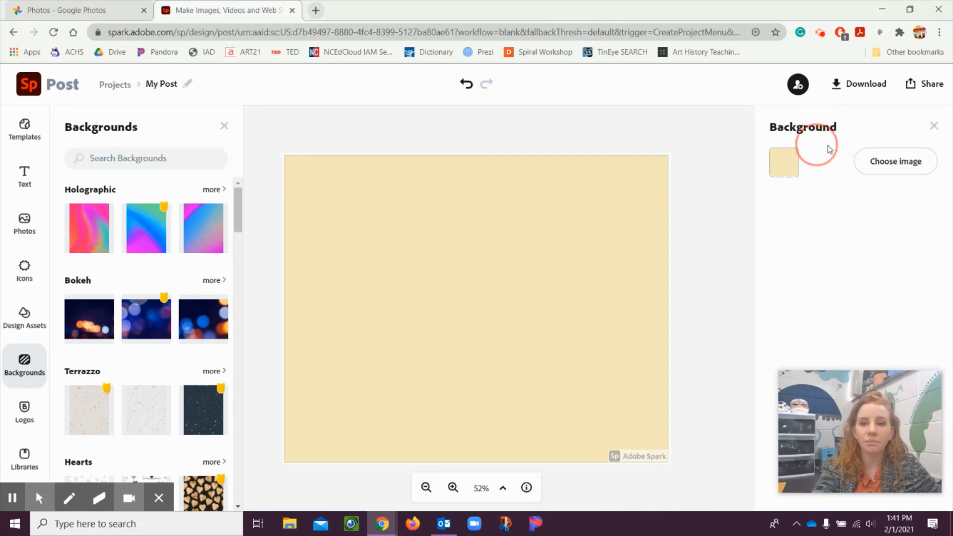
{"action": "left_click", "coordinate": [784, 160]}
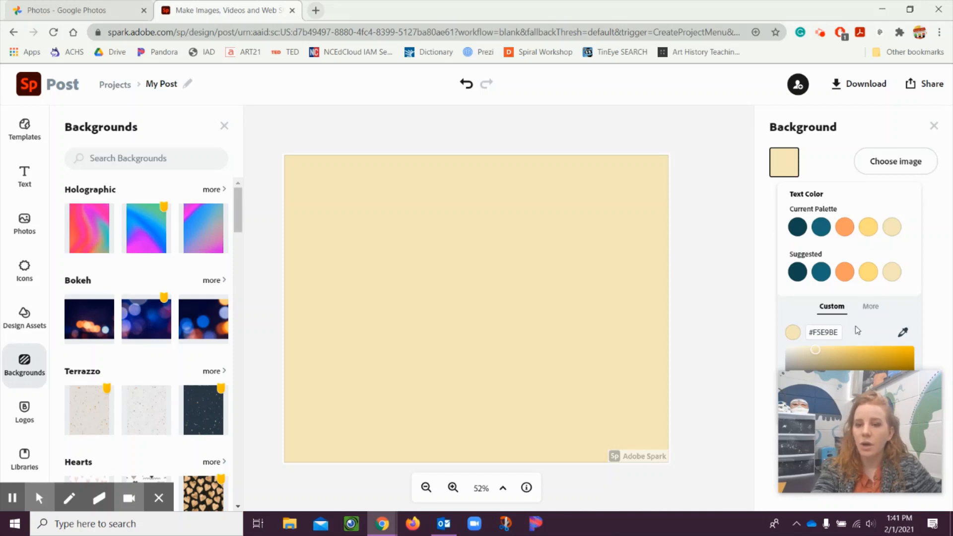
{"action": "left_click_drag", "start_coordinate": [888, 386], "coordinate": [711, 386]}
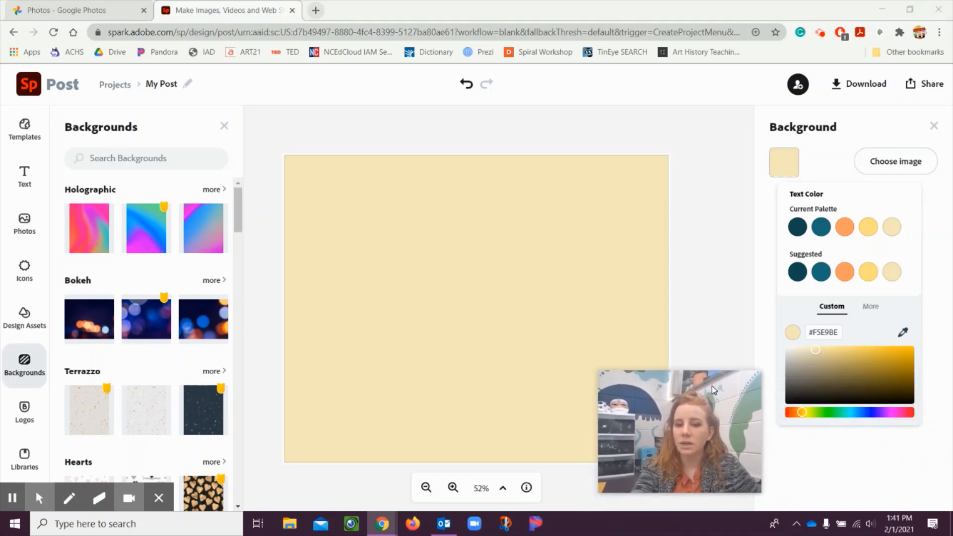
{"action": "left_click", "coordinate": [867, 398]}
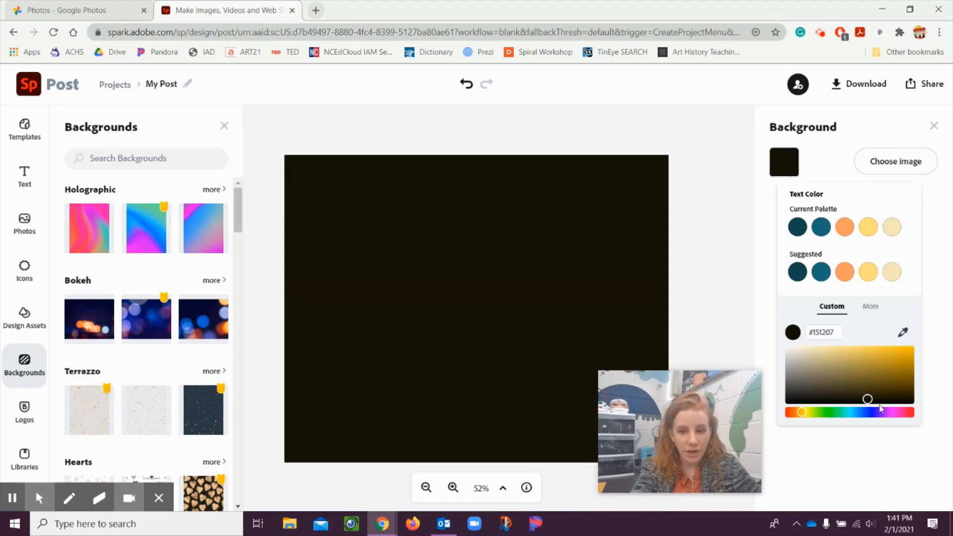
{"action": "left_click_drag", "start_coordinate": [868, 400], "coordinate": [772, 411]}
{"action": "left_click", "coordinate": [772, 411]}
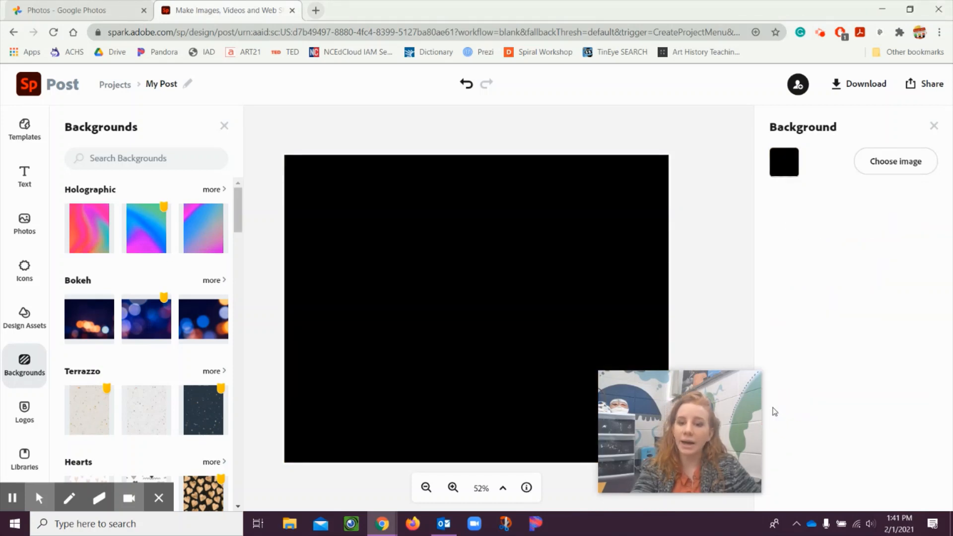
- Set the canvas background to the light grey custom colour #E1E0E0 and close the colour settings
{"action": "left_click", "coordinate": [784, 166]}
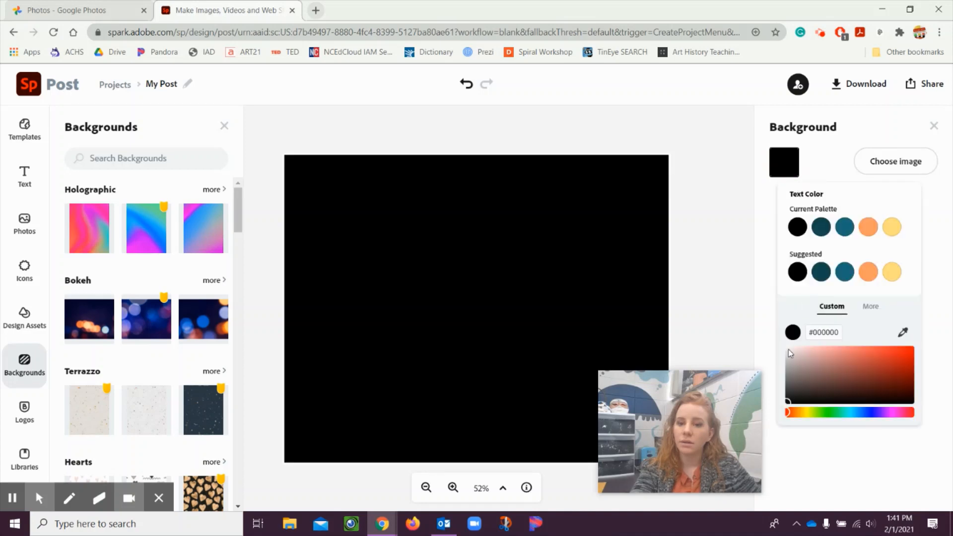
{"action": "left_click", "coordinate": [787, 372]}
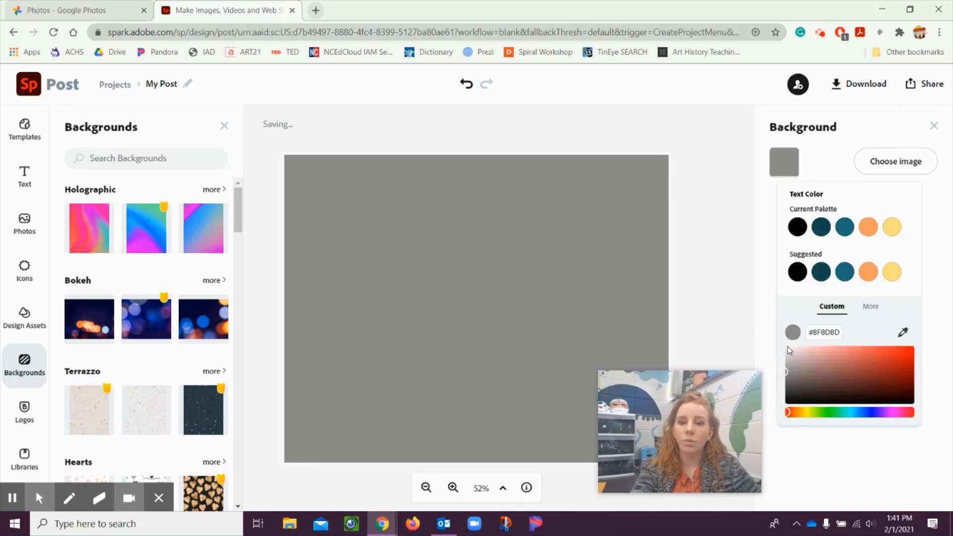
{"action": "left_click", "coordinate": [789, 351]}
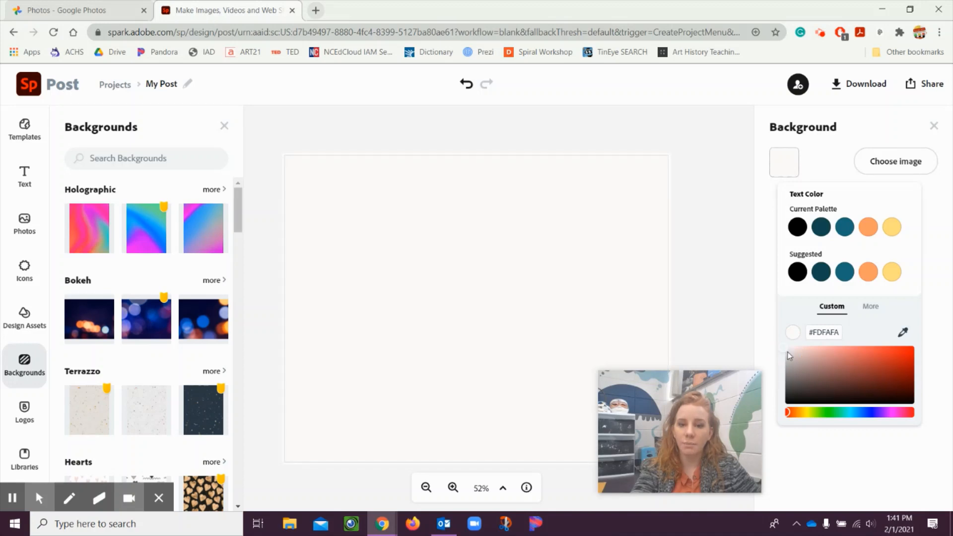
{"action": "mouse_move", "coordinate": [788, 353]}
{"action": "left_mouse_down"}
{"action": "mouse_move", "coordinate": [791, 403]}
{"action": "mouse_move", "coordinate": [778, 358]}
{"action": "left_mouse_up"}
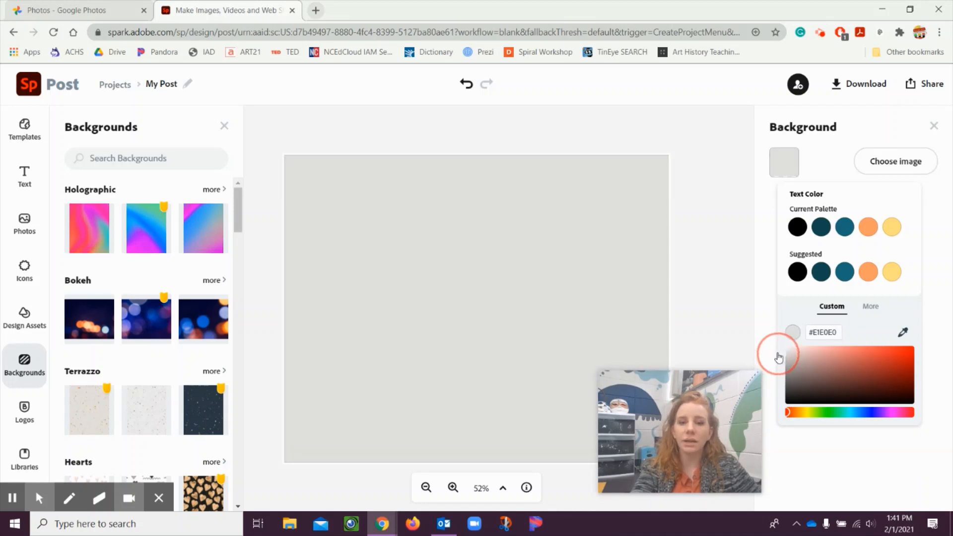
{"action": "left_click", "coordinate": [744, 270]}
{"action": "mouse_move", "coordinate": [723, 403]}
{"action": "left_click_drag", "start_coordinate": [724, 403], "coordinate": [877, 393]}
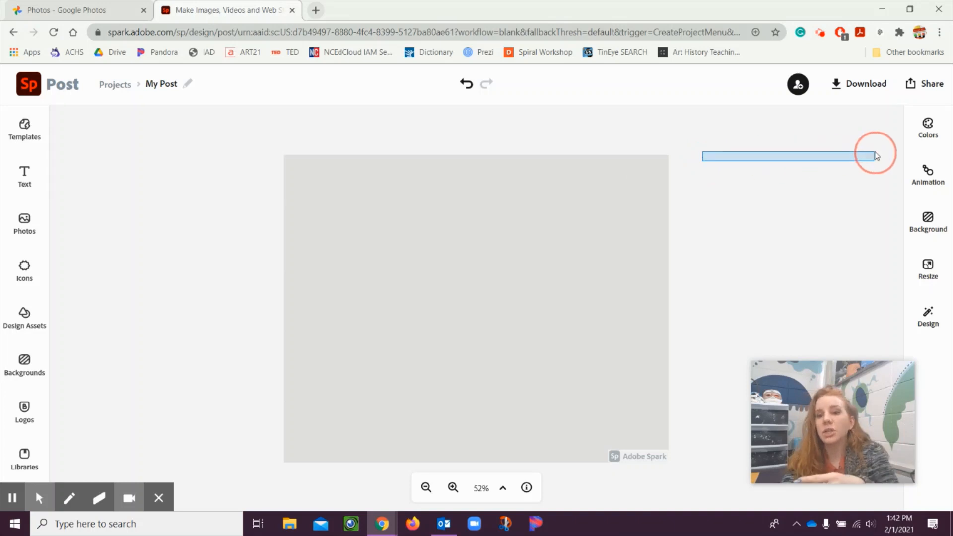
- Resize the canvas by swapping its custom dimensions to 8 inches wide by 10 inches high
{"action": "left_click", "coordinate": [928, 222]}
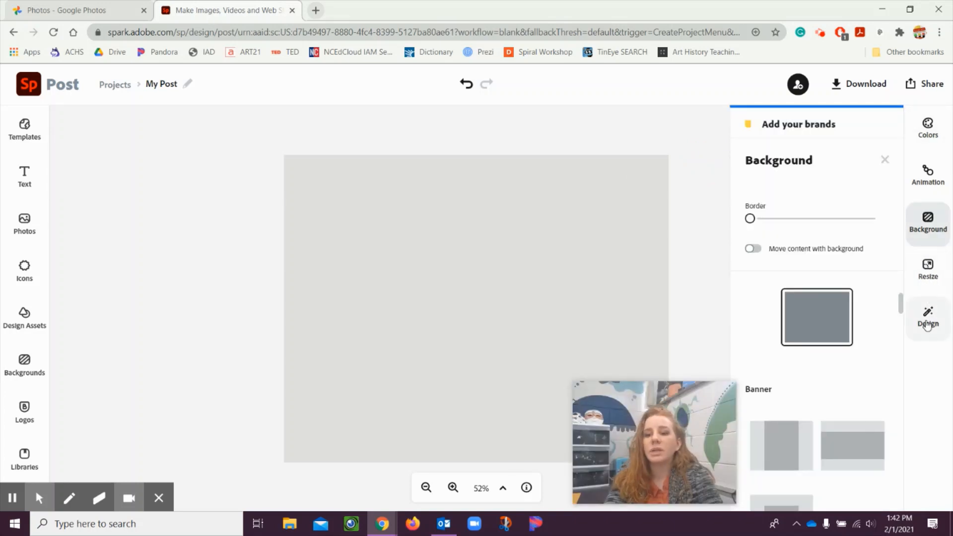
{"action": "left_click", "coordinate": [928, 268]}
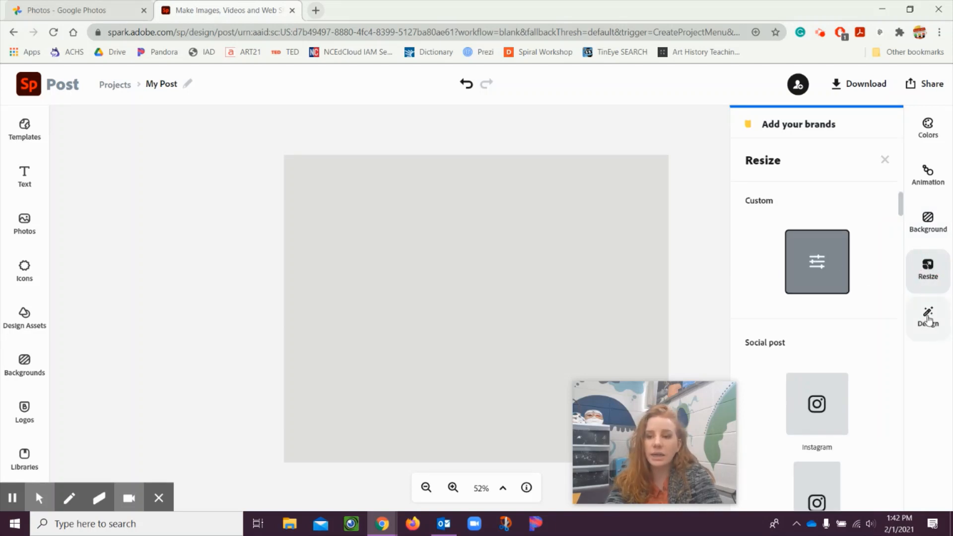
{"action": "left_click", "coordinate": [839, 274]}
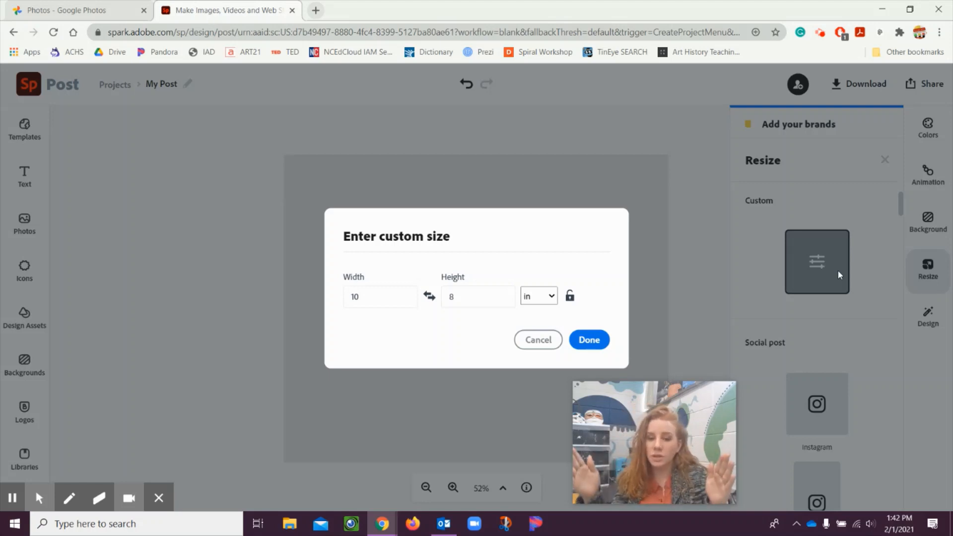
{"action": "left_click", "coordinate": [428, 298]}
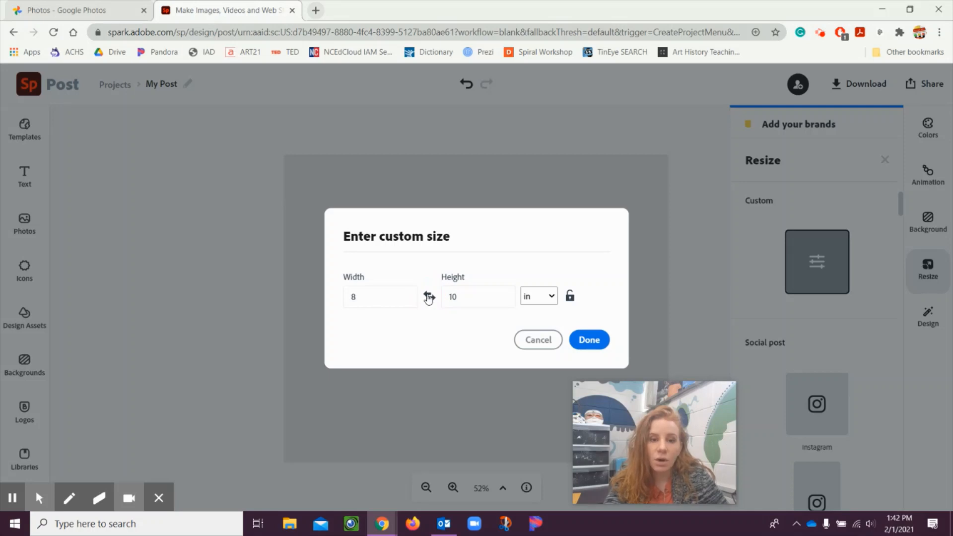
{"action": "left_click", "coordinate": [600, 342]}
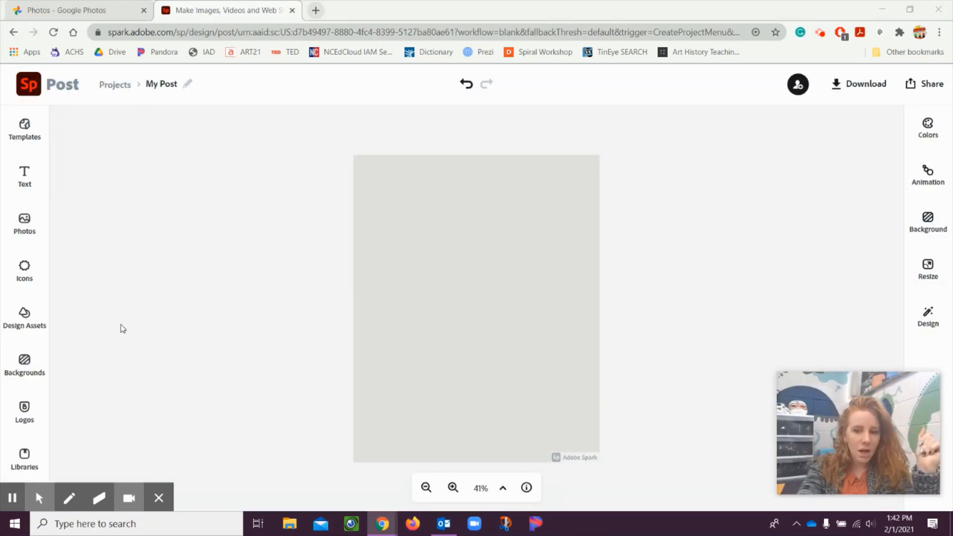
- Open all photos from the connected Google Photos library and add several shots of the wrapped handle to the canvas
{"action": "left_click", "coordinate": [24, 224]}
{"action": "left_click", "coordinate": [103, 406]}
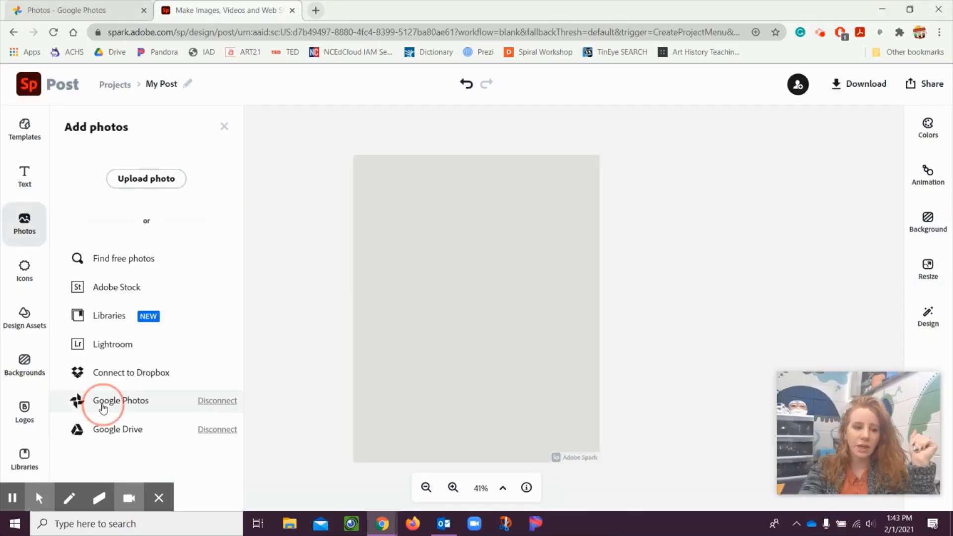
{"action": "left_click", "coordinate": [121, 176]}
{"action": "left_click", "coordinate": [187, 297]}
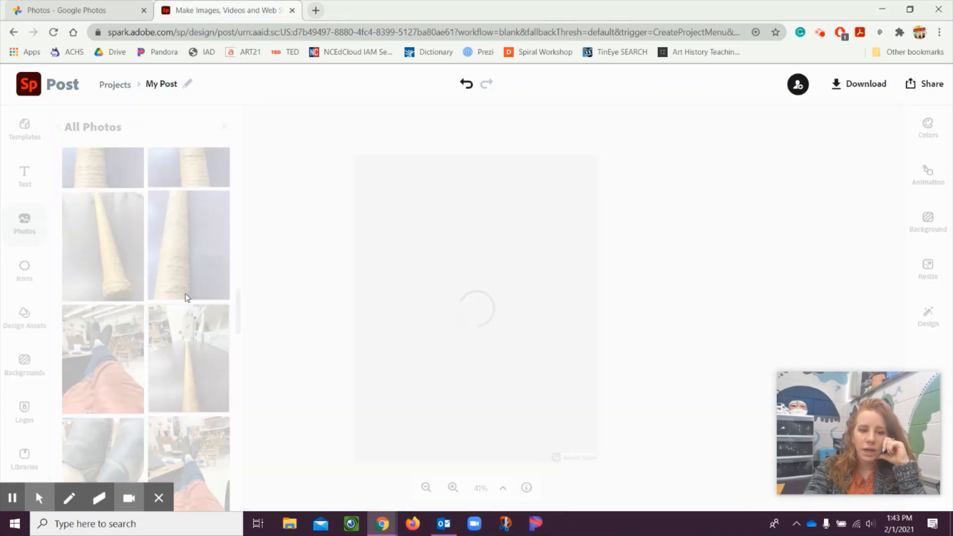
{"action": "left_click", "coordinate": [179, 251]}
{"action": "left_click", "coordinate": [126, 242]}
- Add more photos of the white sculpture from Google Photos up to the 16-image limit and dismiss the limit notice
{"action": "scroll", "coordinate": [126, 243], "scroll_direction": "up", "scroll_amount": 5}
{"action": "left_click", "coordinate": [189, 268]}
{"action": "left_click", "coordinate": [125, 264]}
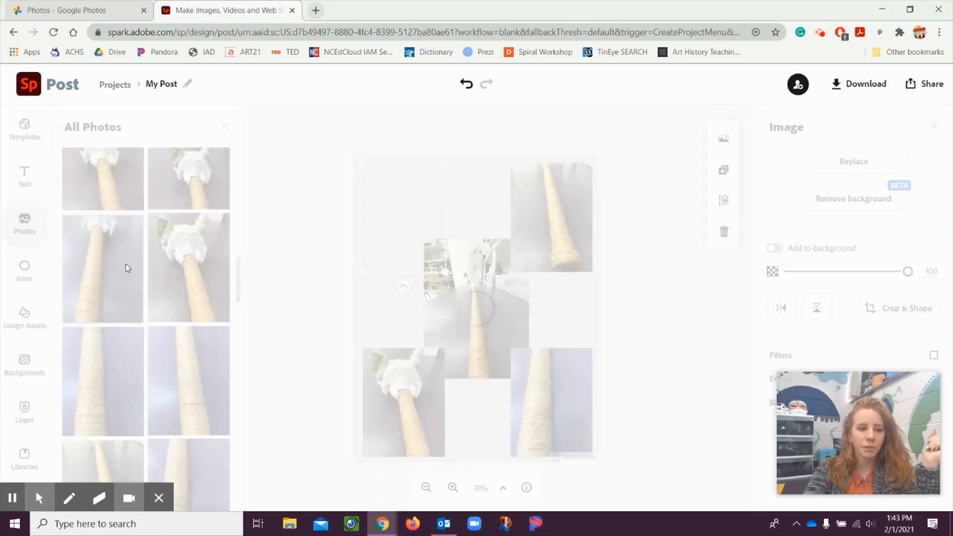
{"action": "left_click", "coordinate": [186, 268]}
{"action": "left_click", "coordinate": [128, 264]}
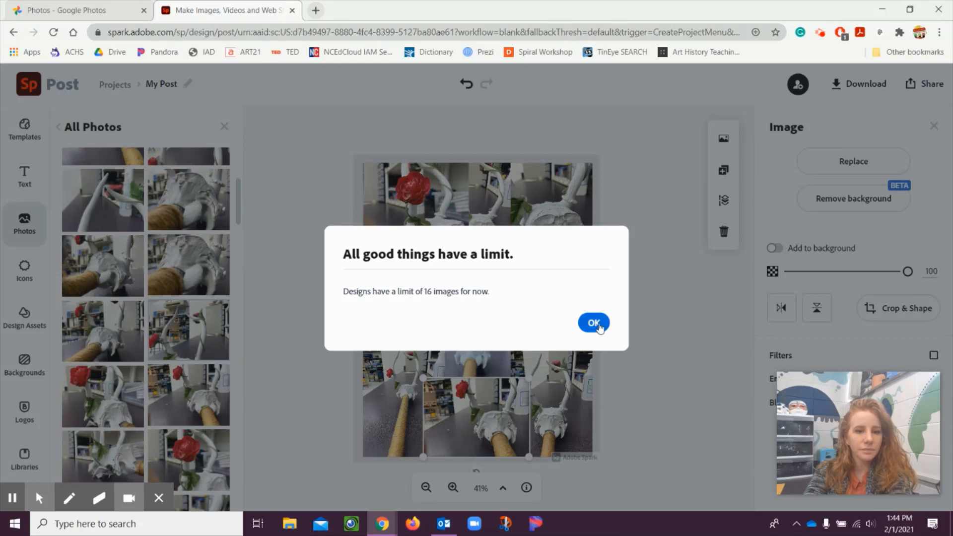
{"action": "left_click", "coordinate": [593, 324]}
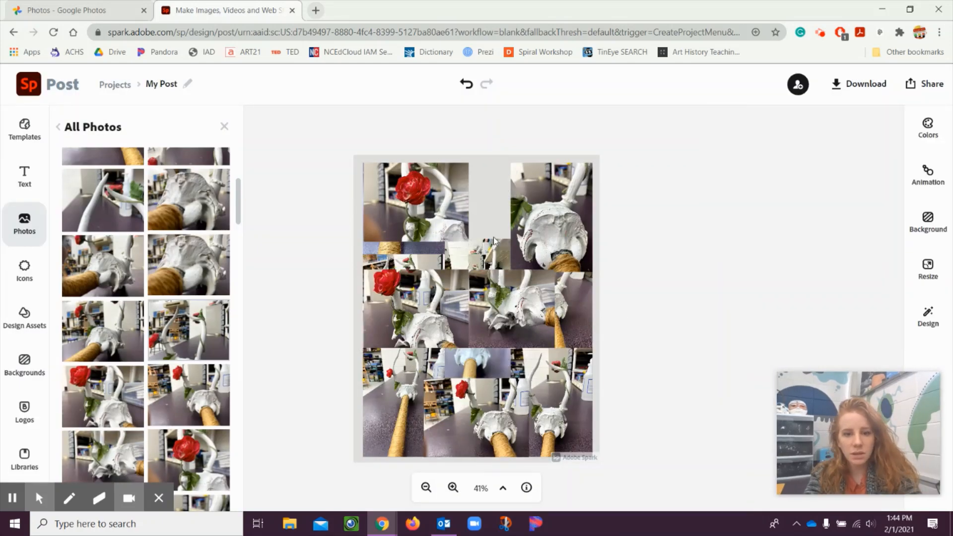
- Bring the partly hidden photo of the long receding handle to the front and nudge it slightly left of the canvas centre
{"action": "left_click", "coordinate": [495, 250]}
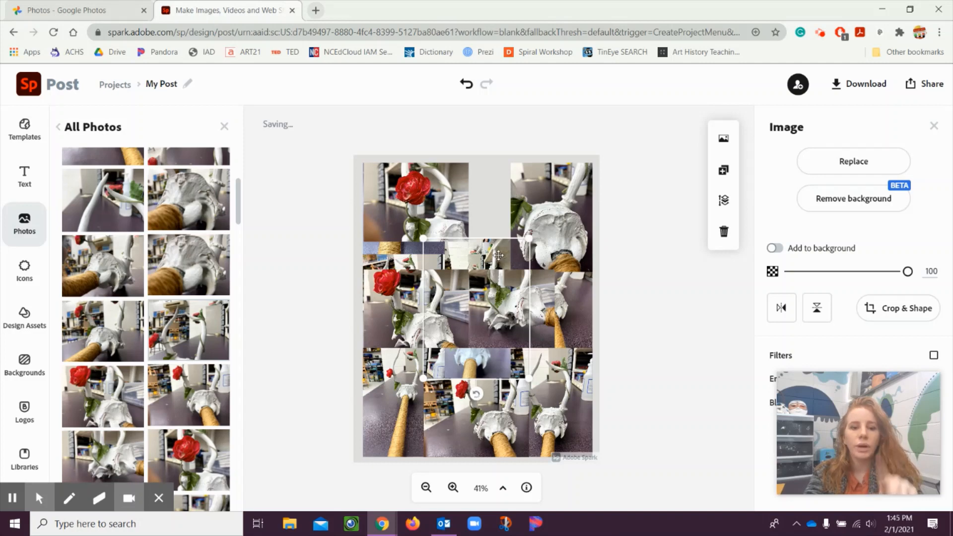
{"action": "left_click", "coordinate": [452, 488]}
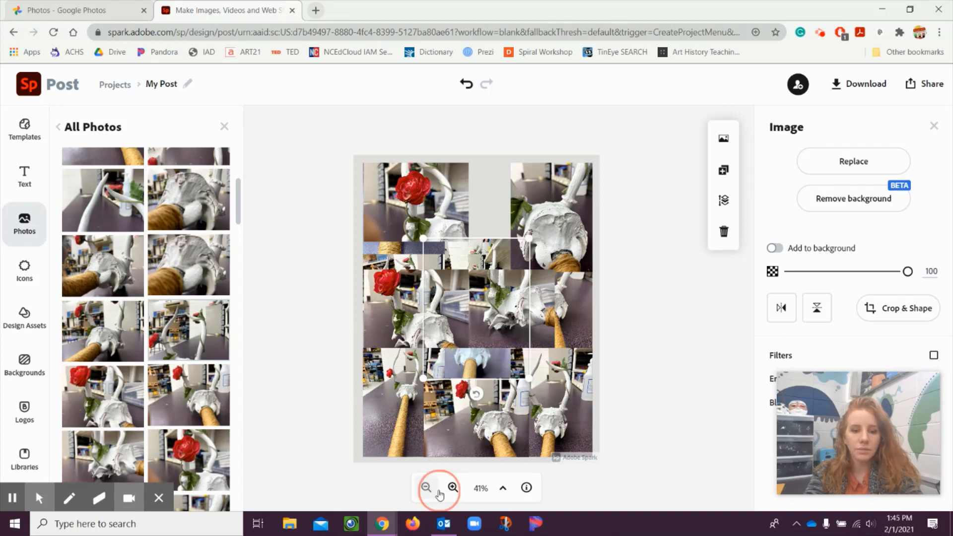
{"action": "left_click", "coordinate": [452, 488]}
{"action": "left_click", "coordinate": [453, 487]}
{"action": "left_click", "coordinate": [452, 488]}
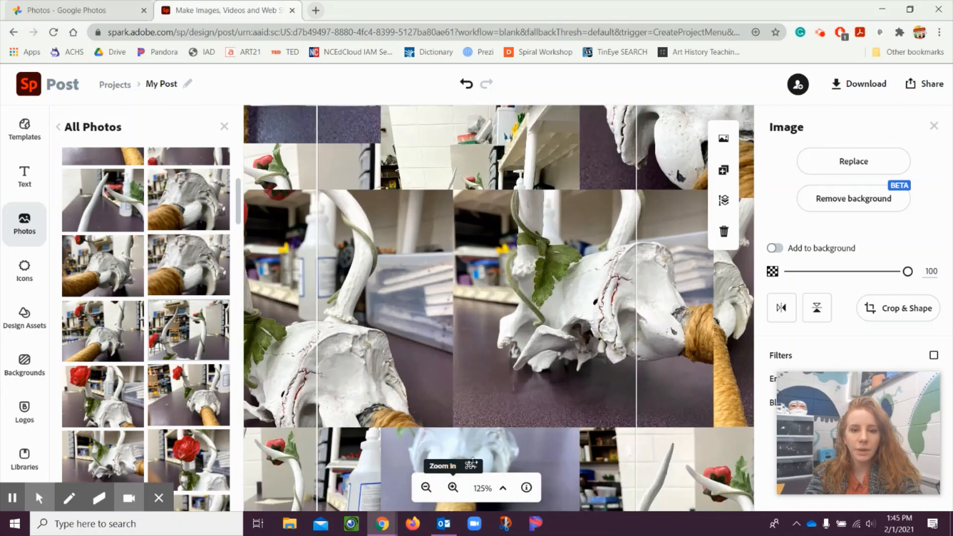
{"action": "left_click", "coordinate": [425, 488]}
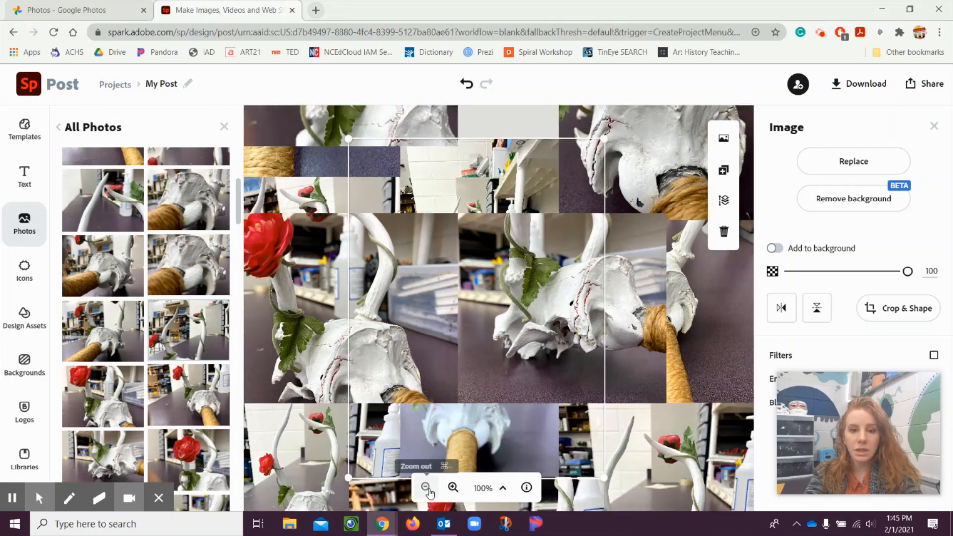
{"action": "left_click_drag", "start_coordinate": [513, 173], "coordinate": [495, 183]}
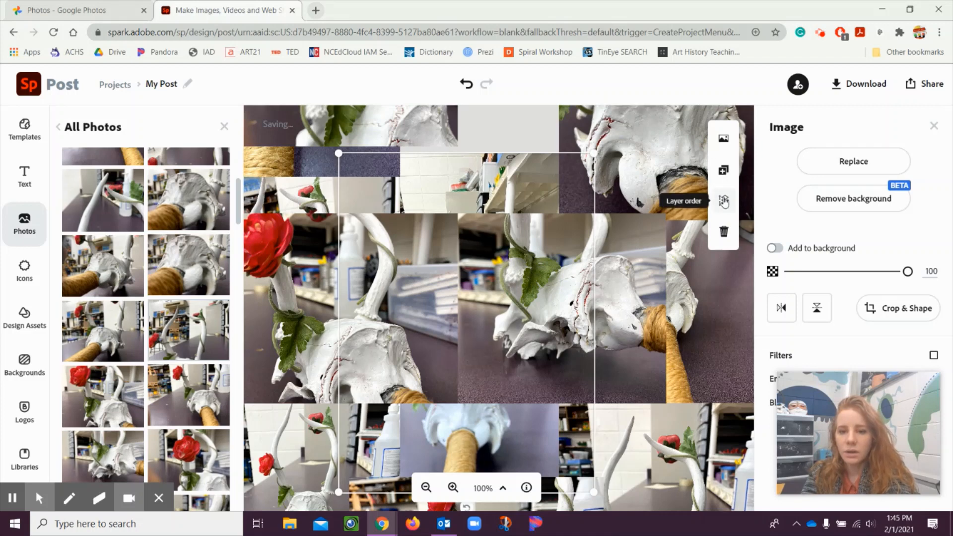
{"action": "left_click", "coordinate": [723, 204]}
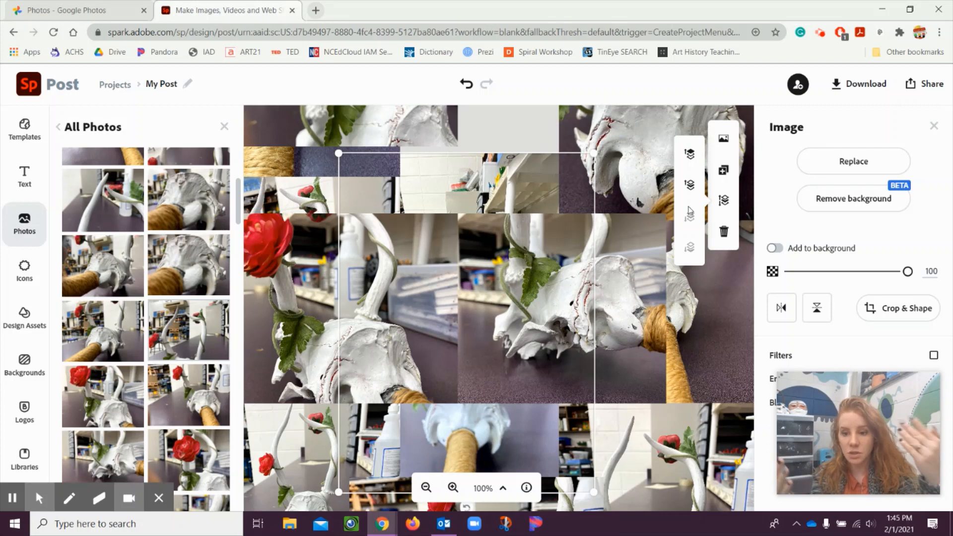
{"action": "left_click", "coordinate": [690, 154]}
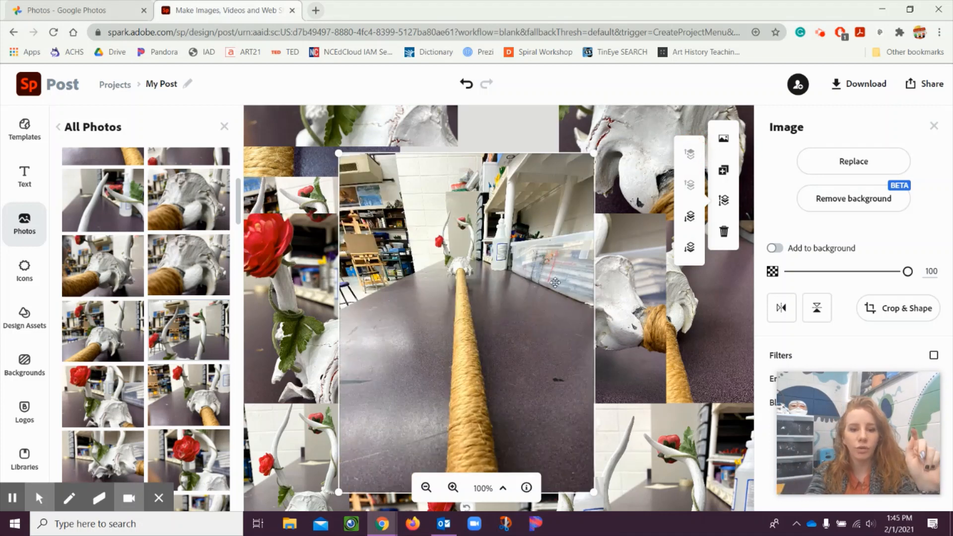
{"action": "left_click_drag", "start_coordinate": [554, 285], "coordinate": [549, 272]}
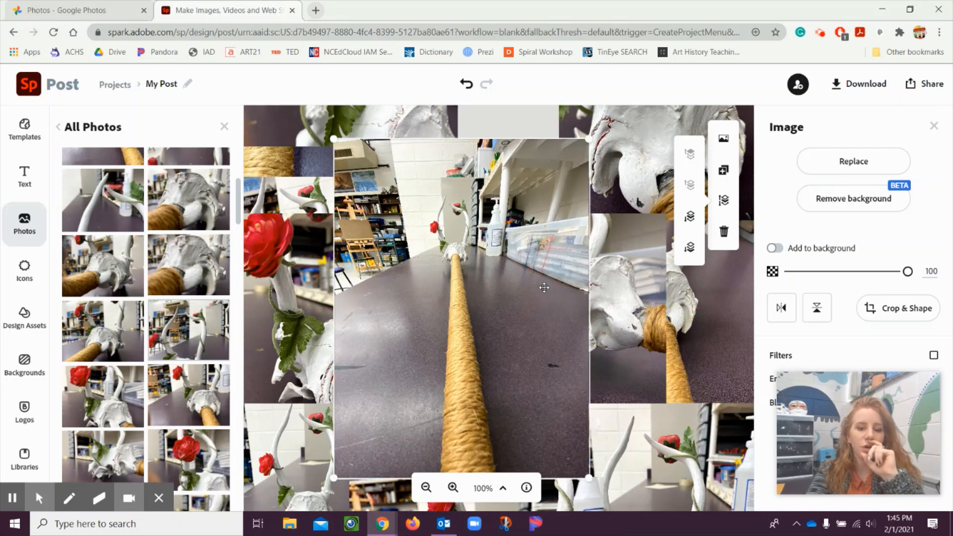
- Shrink the blue-toned handle, long receding handle and rose close-up photos and line them up along the canvas's top edge
{"action": "left_click", "coordinate": [426, 487]}
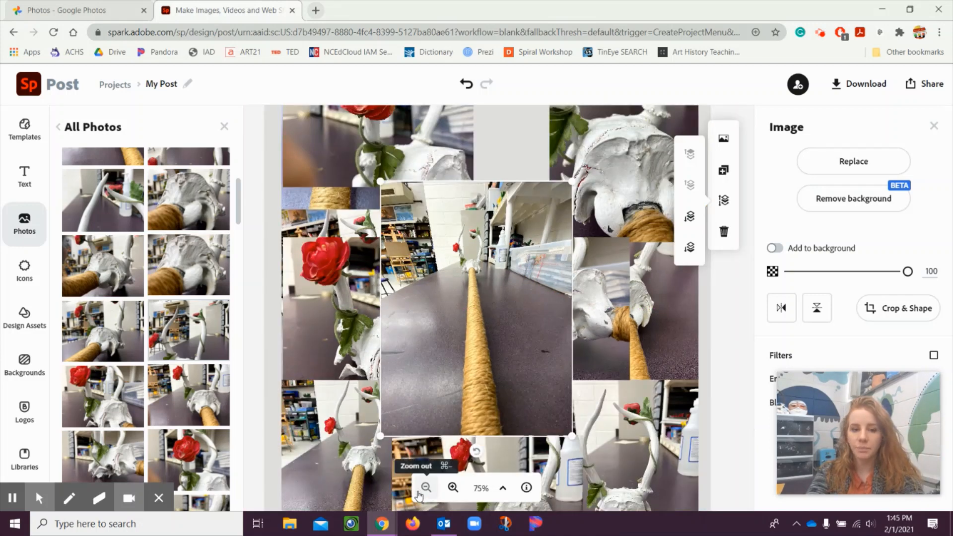
{"action": "left_click", "coordinate": [426, 487]}
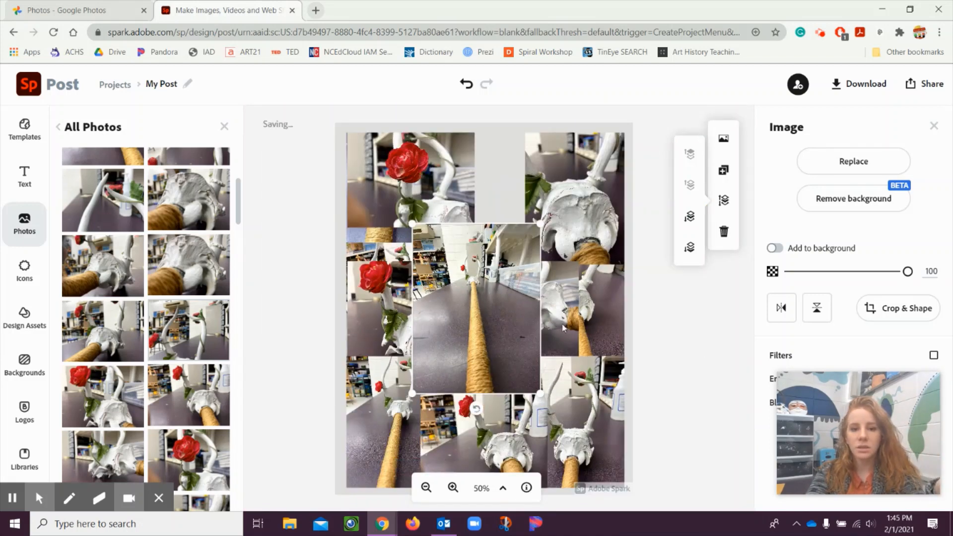
{"action": "left_click_drag", "start_coordinate": [539, 396], "coordinate": [478, 313]}
{"action": "left_click_drag", "start_coordinate": [457, 279], "coordinate": [504, 194]}
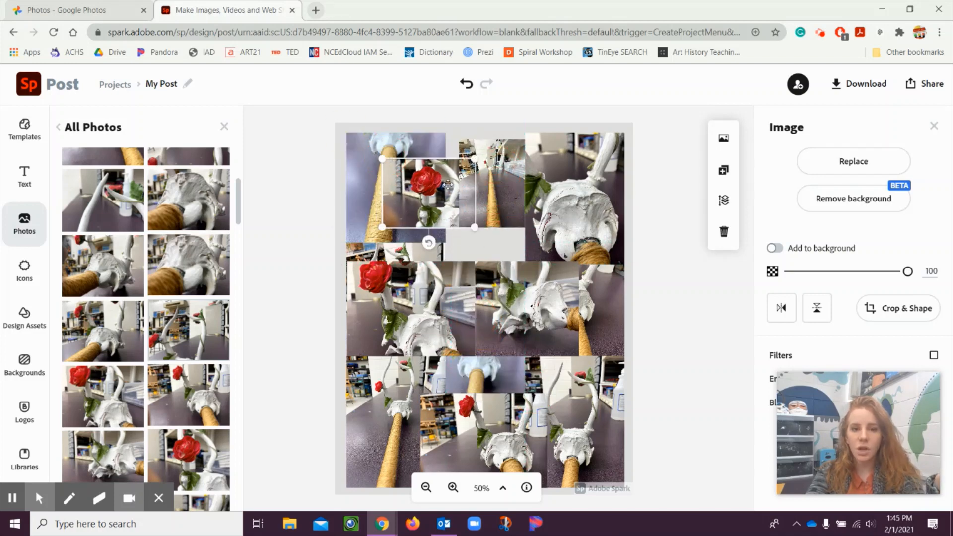
{"action": "left_click_drag", "start_coordinate": [447, 185], "coordinate": [492, 226]}
{"action": "left_click_drag", "start_coordinate": [346, 133], "coordinate": [377, 170]}
{"action": "left_click_drag", "start_coordinate": [404, 220], "coordinate": [362, 164]}
{"action": "left_click_drag", "start_coordinate": [492, 184], "coordinate": [424, 167]}
{"action": "left_click_drag", "start_coordinate": [491, 226], "coordinate": [502, 154]}
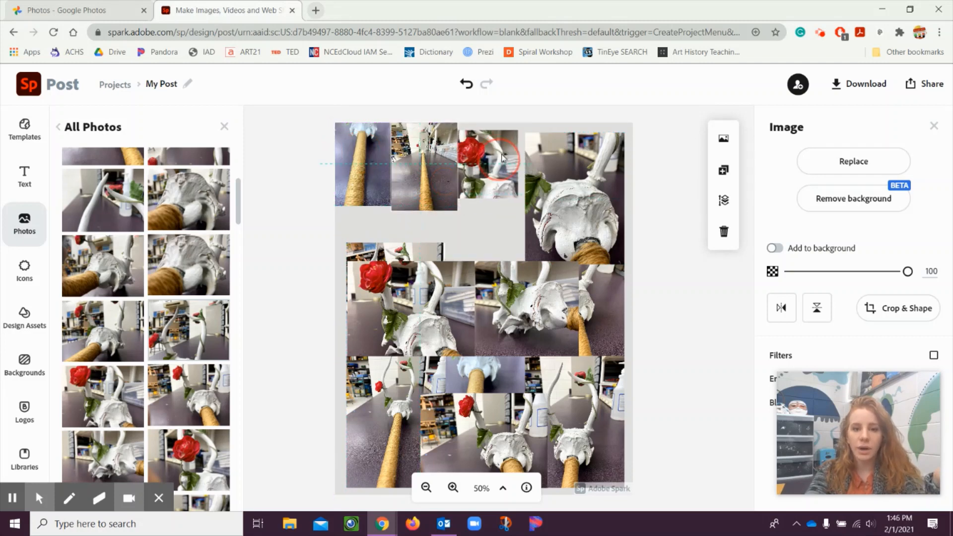
- Shrink the upright skull and handle-end photos, placing the handle end in the canvas's upper-right corner with the skull beside it
{"action": "left_click_drag", "start_coordinate": [624, 132], "coordinate": [588, 181]}
{"action": "left_click_drag", "start_coordinate": [552, 234], "coordinate": [528, 226]}
{"action": "left_click_drag", "start_coordinate": [624, 132], "coordinate": [614, 149]}
{"action": "left_click_drag", "start_coordinate": [529, 229], "coordinate": [570, 187]}
- Shrink the rose-and-skull photo and the angled-handle photo behind it, placing them side by side in a second row at the left
{"action": "left_click", "coordinate": [442, 308]}
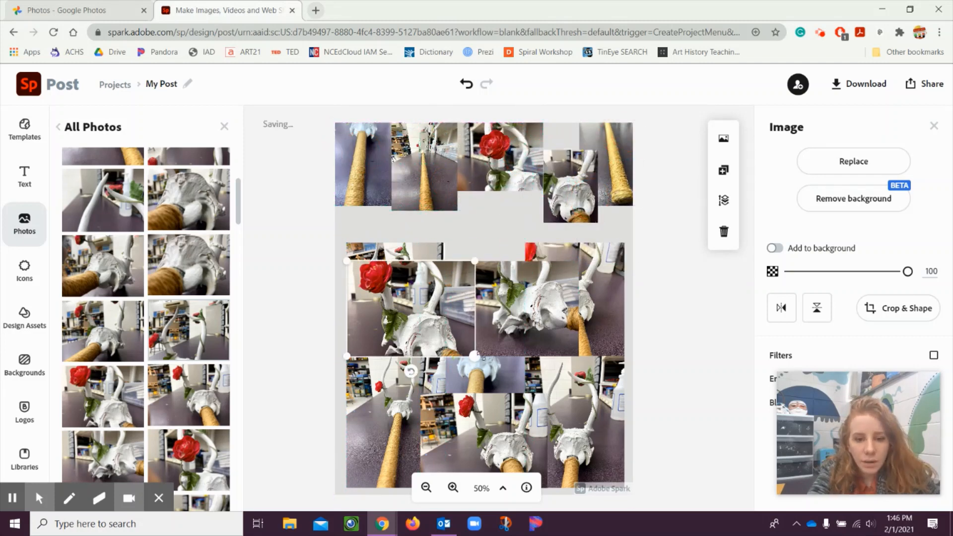
{"action": "left_click_drag", "start_coordinate": [475, 356], "coordinate": [426, 319]}
{"action": "left_click_drag", "start_coordinate": [385, 290], "coordinate": [364, 231]}
{"action": "left_click", "coordinate": [397, 318]}
{"action": "left_click_drag", "start_coordinate": [446, 243], "coordinate": [393, 313]}
{"action": "left_click_drag", "start_coordinate": [370, 338], "coordinate": [428, 236]}
- Shrink the side-view skull photo and the front-view skull with handle, and continue the second row with them
{"action": "left_click_drag", "start_coordinate": [579, 356], "coordinate": [516, 311]}
{"action": "left_click_drag", "start_coordinate": [484, 286], "coordinate": [483, 216]}
{"action": "left_click_drag", "start_coordinate": [525, 243], "coordinate": [569, 281]}
{"action": "left_click_drag", "start_coordinate": [595, 318], "coordinate": [530, 243]}
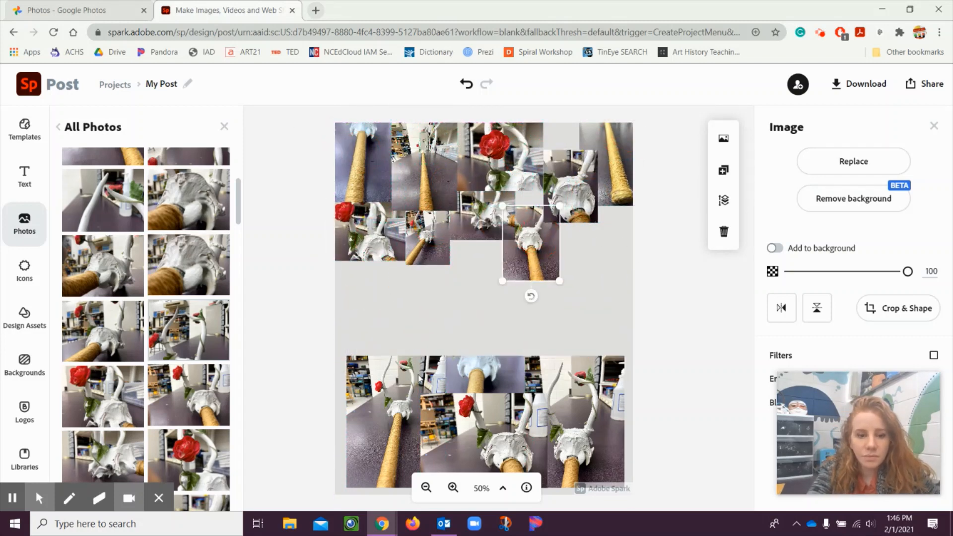
- Shrink the two overlapping handle photos in the collage's lower-left area and place them as the start of a third row
{"action": "left_click_drag", "start_coordinate": [346, 356], "coordinate": [384, 405]}
{"action": "left_click_drag", "start_coordinate": [412, 442], "coordinate": [364, 291]}
{"action": "left_click_drag", "start_coordinate": [347, 356], "coordinate": [381, 402]}
{"action": "left_click_drag", "start_coordinate": [404, 431], "coordinate": [428, 281]}
- Delete the extra blue-toned handle photo, then move the wide rose-and-handle photo below the third row and shrink it
{"action": "left_click_drag", "start_coordinate": [472, 375], "coordinate": [389, 367]}
{"action": "key", "text": "Delete"}
{"action": "left_click_drag", "start_coordinate": [451, 420], "coordinate": [373, 374]}
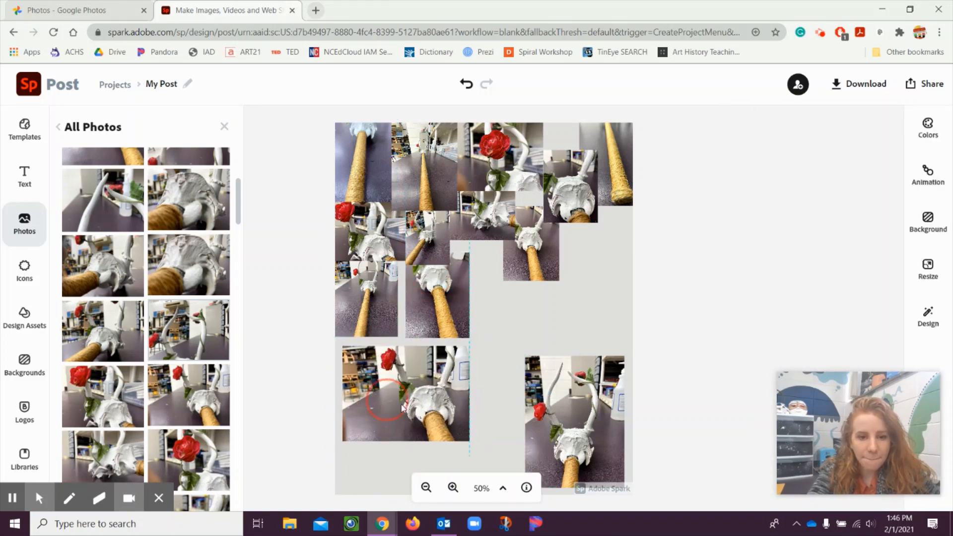
{"action": "left_click_drag", "start_coordinate": [470, 442], "coordinate": [442, 421]}
- Shrink the antlers photo and move it up near the right edge, then shrink the handle close-up and place it near the centre
{"action": "left_click", "coordinate": [581, 422]}
{"action": "left_click_drag", "start_coordinate": [525, 356], "coordinate": [560, 401]}
{"action": "left_click_drag", "start_coordinate": [591, 442], "coordinate": [592, 264]}
{"action": "left_click", "coordinate": [529, 363]}
{"action": "left_click_drag", "start_coordinate": [535, 369], "coordinate": [550, 390]}
{"action": "left_click_drag", "start_coordinate": [586, 439], "coordinate": [506, 330]}
- Add the skull-back close-up IMG_4413.HEIC and the antler-tips photo from the library, and look through it for further shots
{"action": "left_click", "coordinate": [199, 204]}
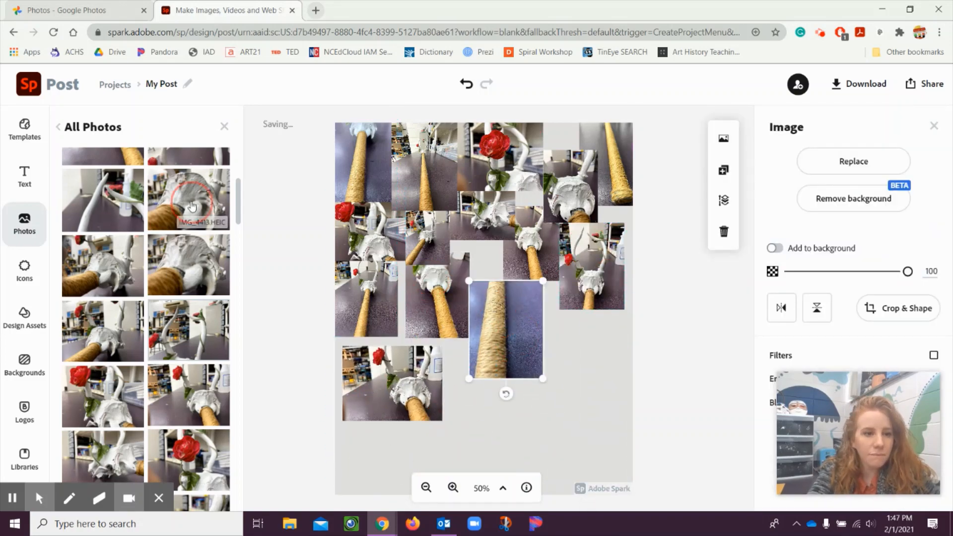
{"action": "left_click", "coordinate": [103, 208]}
{"action": "scroll", "coordinate": [157, 290], "scroll_direction": "up", "scroll_amount": 1}
{"action": "scroll", "coordinate": [158, 290], "scroll_direction": "up", "scroll_amount": 2}
{"action": "scroll", "coordinate": [158, 290], "scroll_direction": "down", "scroll_amount": 15}
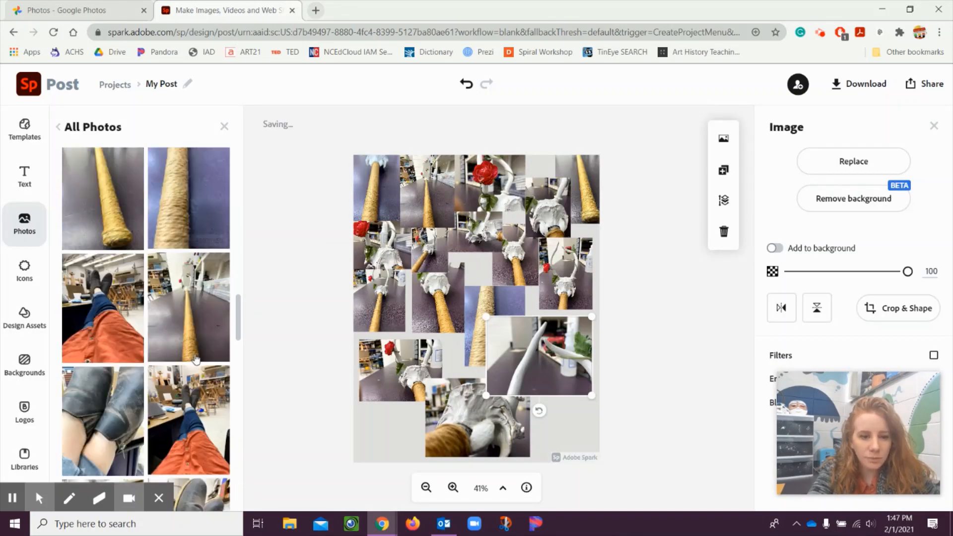
{"action": "scroll", "coordinate": [196, 244], "scroll_direction": "up", "scroll_amount": 15}
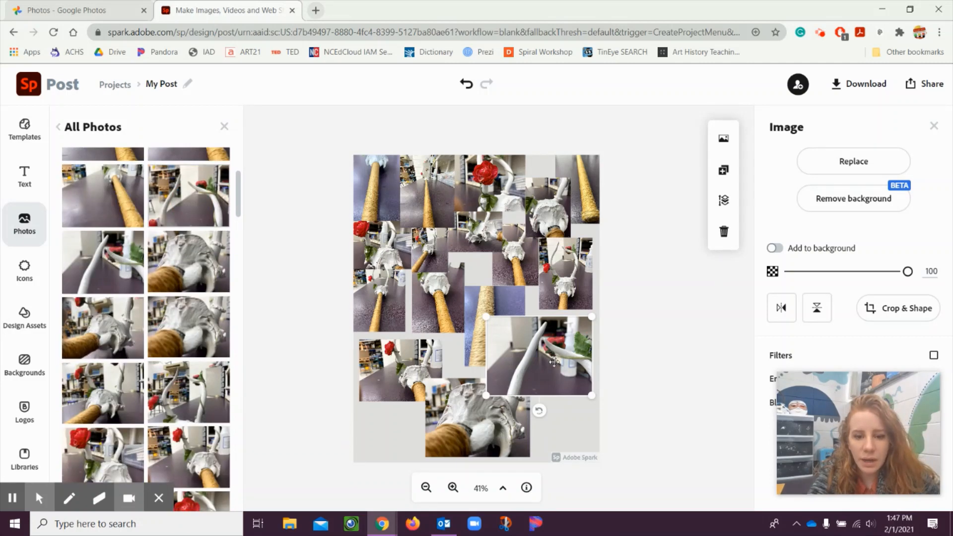
- Reduce the size of the newly added antler-tips and skull-back close-up photos on the lower part of the canvas
{"action": "left_click_drag", "start_coordinate": [486, 316], "coordinate": [499, 329]}
{"action": "left_click", "coordinate": [427, 383]}
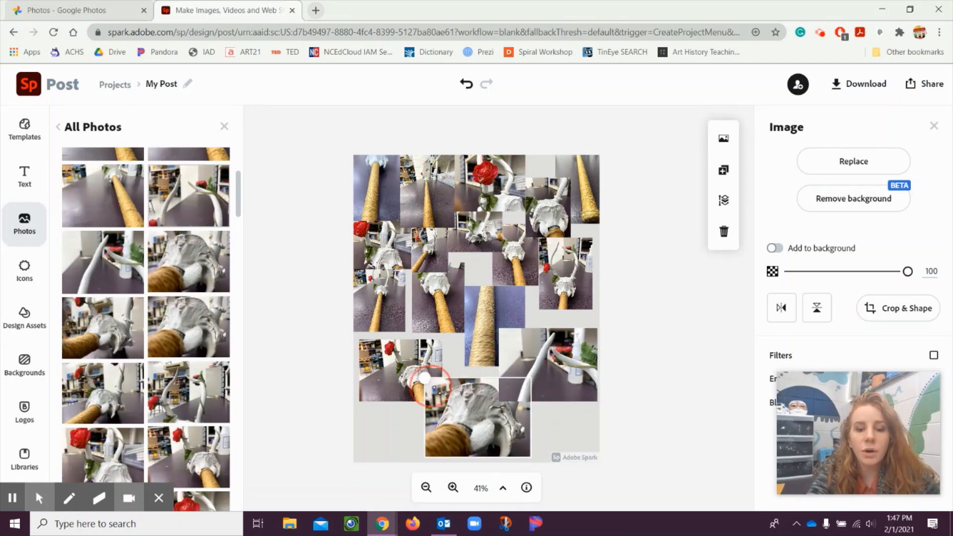
{"action": "left_click_drag", "start_coordinate": [426, 378], "coordinate": [446, 396]}
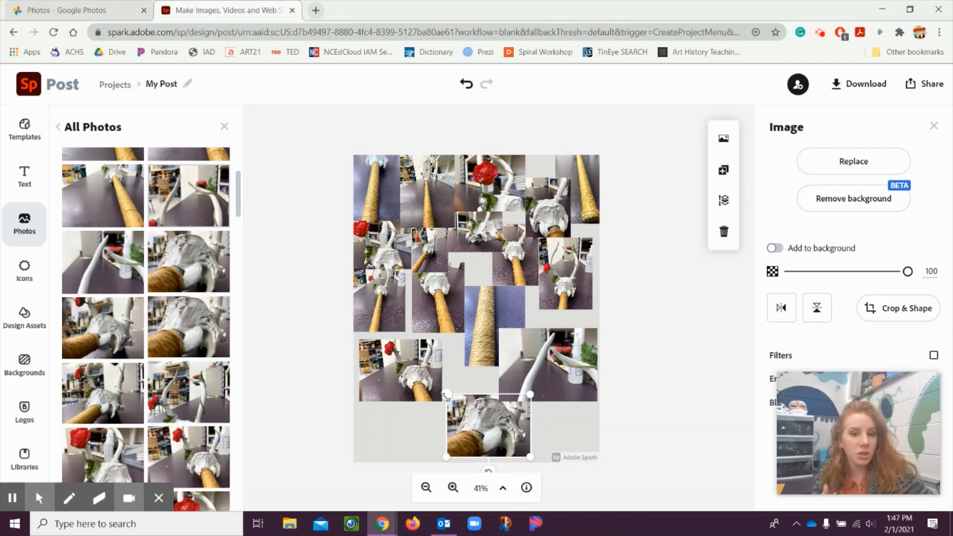
- Examine the collage up close for gaps and overlaps between the photos, checking individual pictures from bottom to top
{"action": "left_click", "coordinate": [453, 488]}
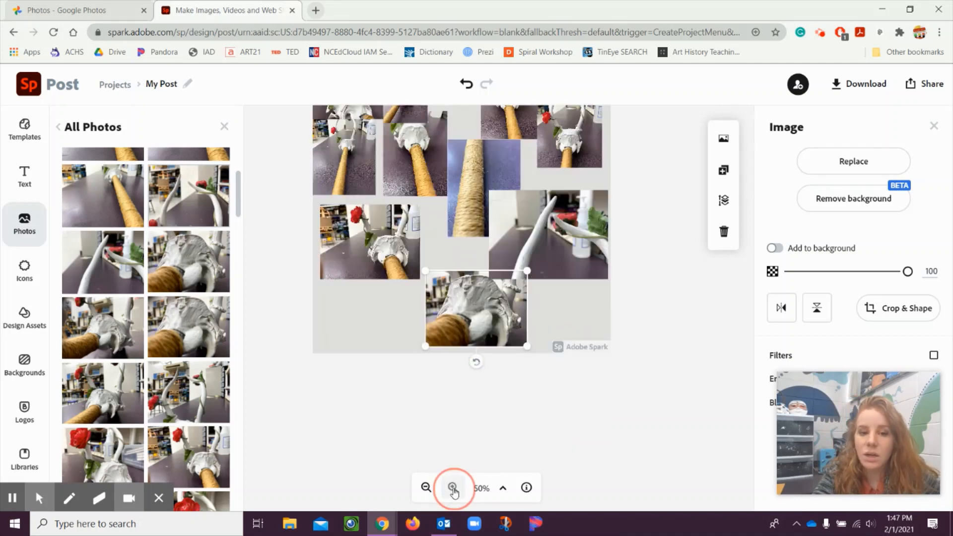
{"action": "left_click", "coordinate": [453, 487]}
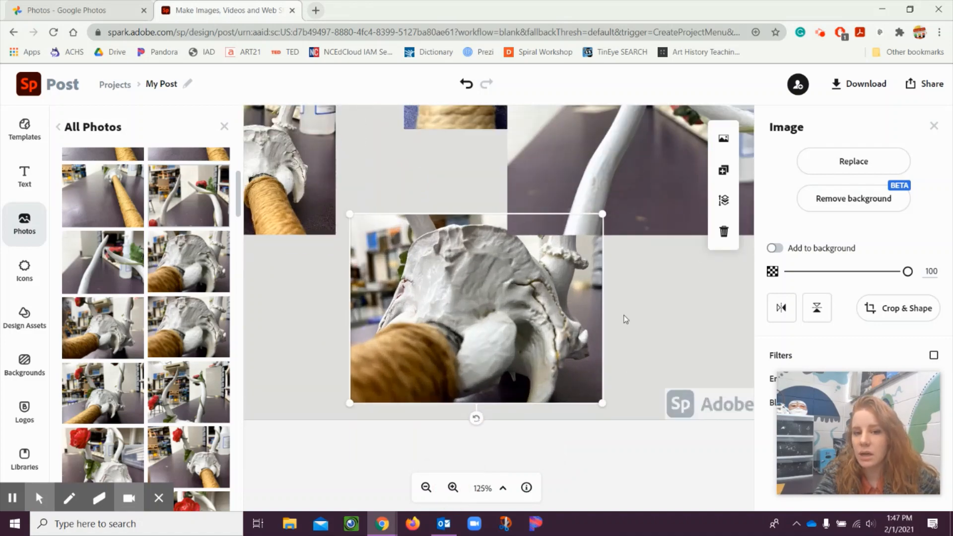
{"action": "scroll", "coordinate": [626, 319], "scroll_direction": "up", "scroll_amount": 10}
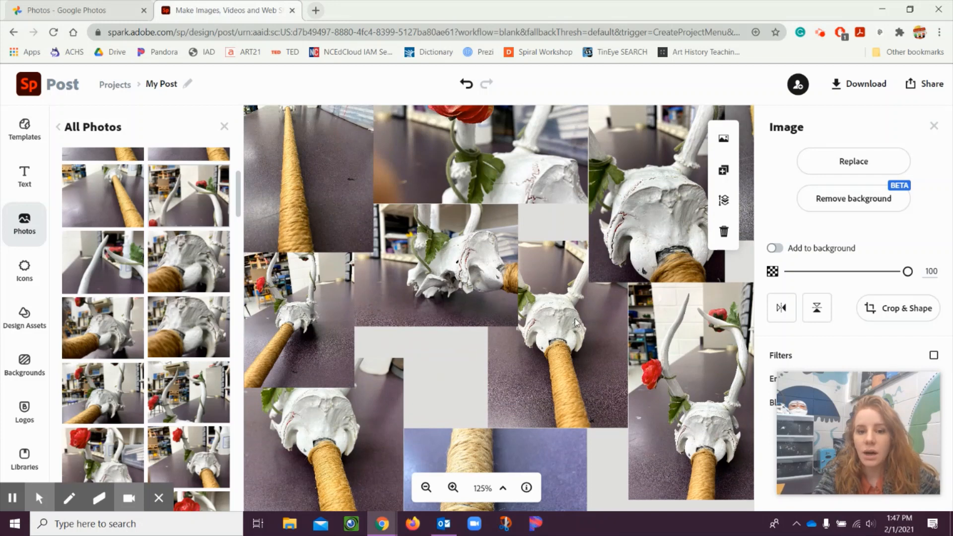
{"action": "left_click", "coordinate": [575, 318]}
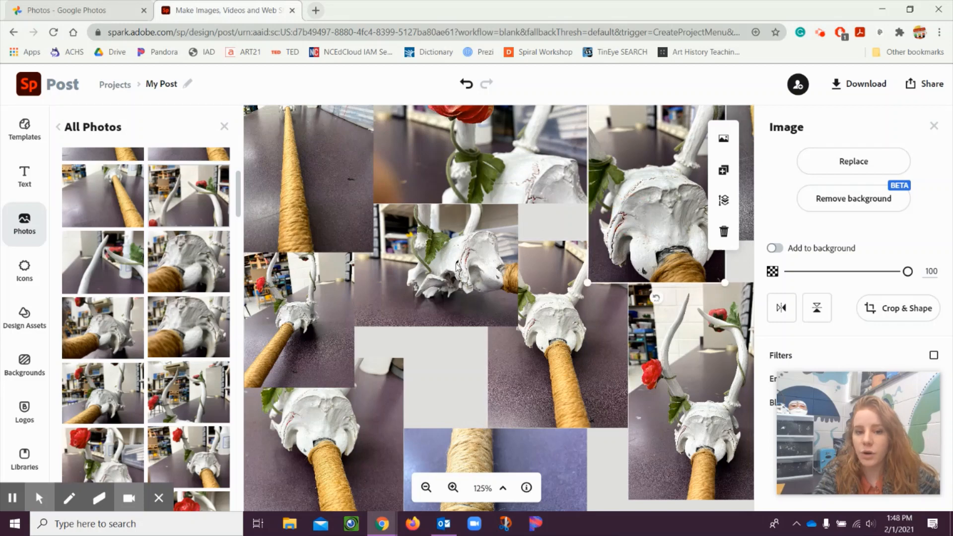
{"action": "left_click", "coordinate": [450, 264]}
{"action": "scroll", "coordinate": [453, 285], "scroll_direction": "down", "scroll_amount": 3}
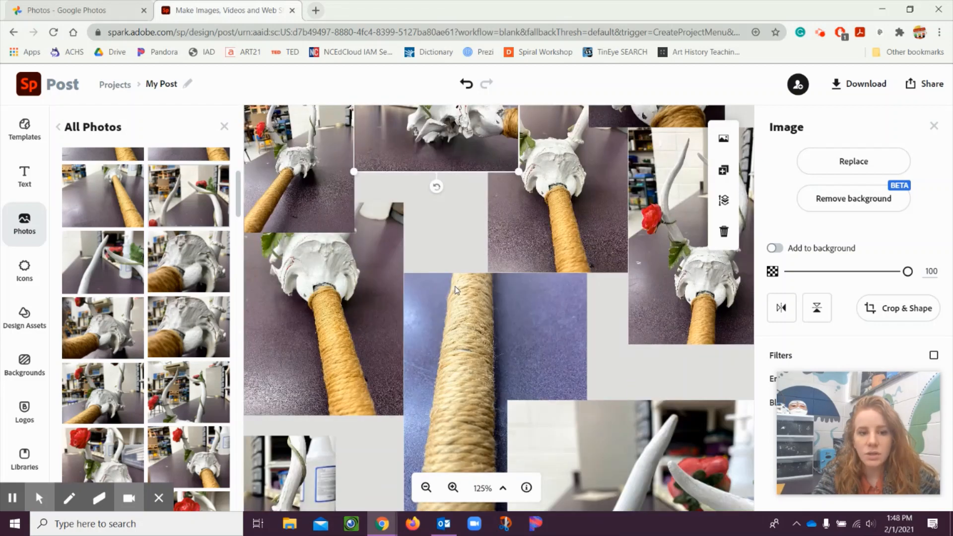
{"action": "left_click", "coordinate": [320, 204]}
{"action": "scroll", "coordinate": [370, 375], "scroll_direction": "up", "scroll_amount": 3}
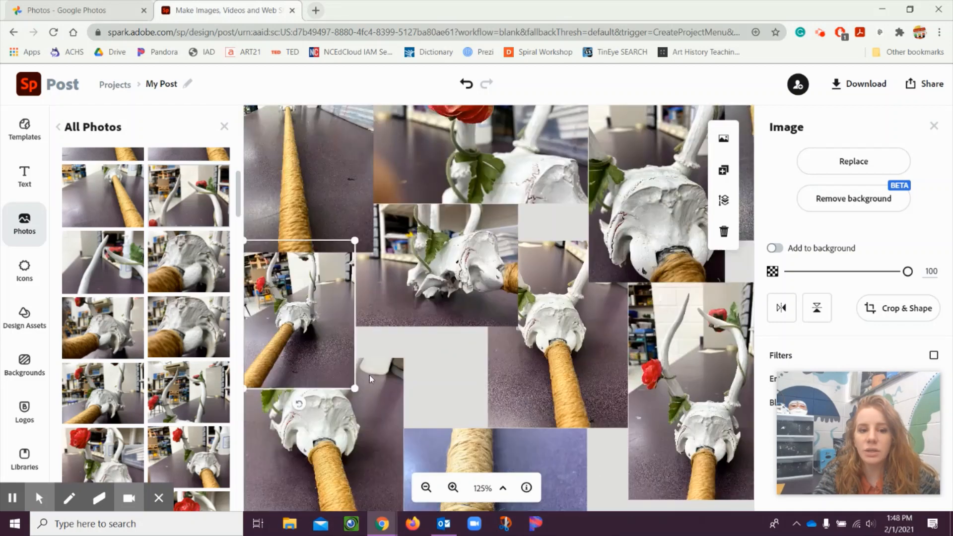
{"action": "left_click", "coordinate": [426, 487]}
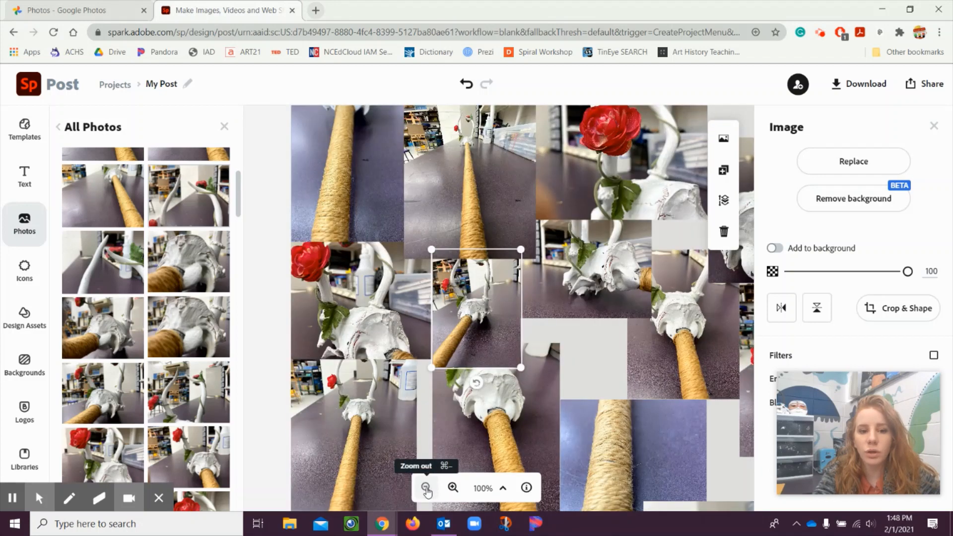
{"action": "left_click", "coordinate": [352, 314]}
{"action": "scroll", "coordinate": [516, 353], "scroll_direction": "up", "scroll_amount": 2}
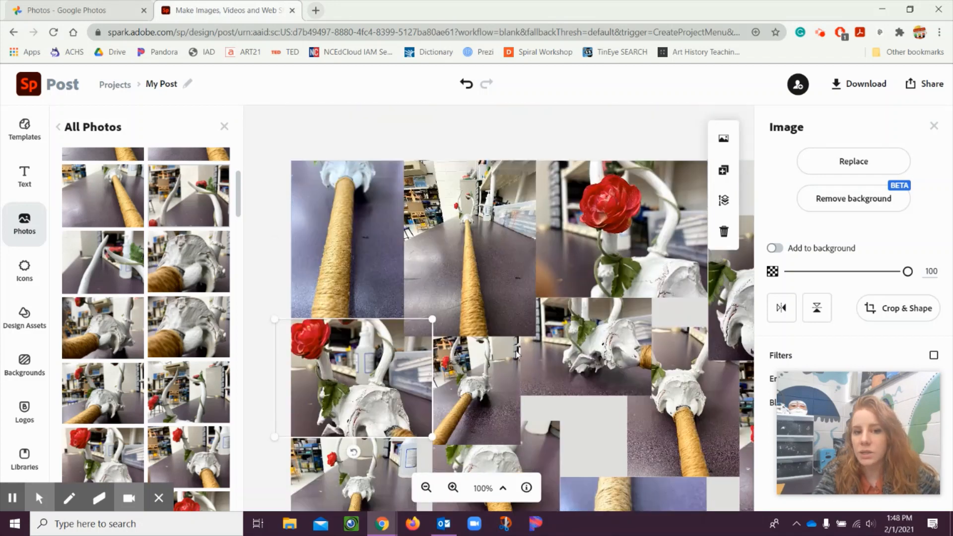
{"action": "left_click", "coordinate": [425, 487]}
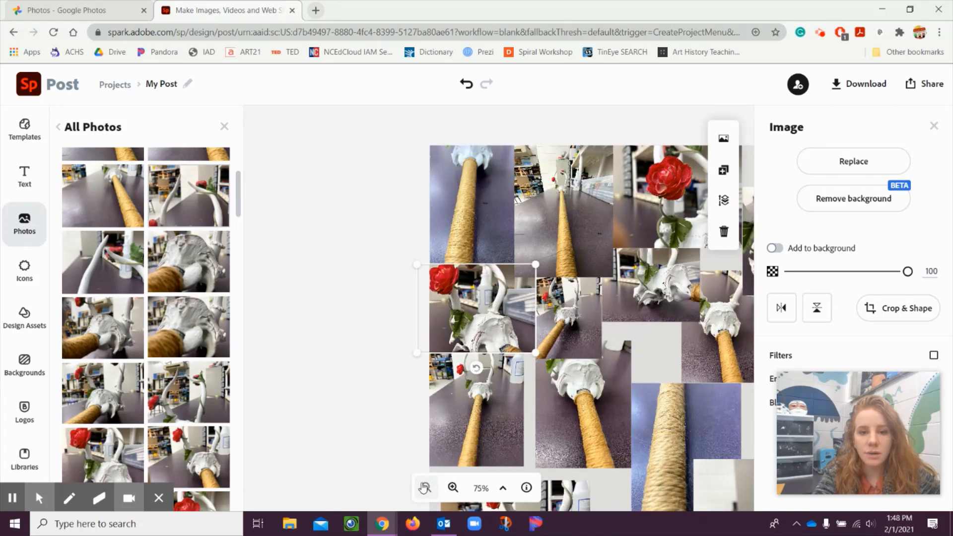
{"action": "left_click", "coordinate": [426, 487]}
{"action": "left_click", "coordinate": [425, 487]}
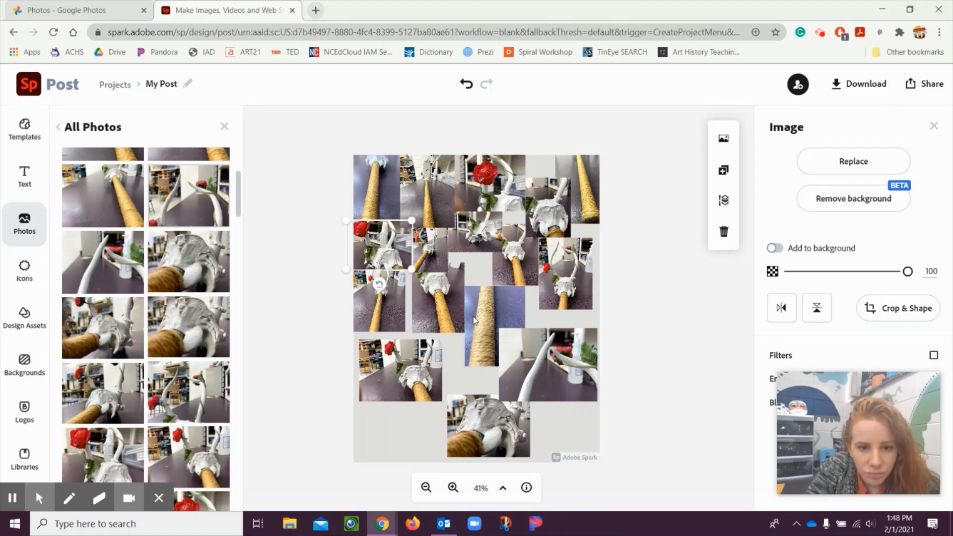
- Rearrange the collage: skull-back close-up to the centre, upper-left handle photo to lower centre, upper-right handle photo to lower left, and antler tips to upper left
{"action": "left_click_drag", "start_coordinate": [524, 410], "coordinate": [437, 313]}
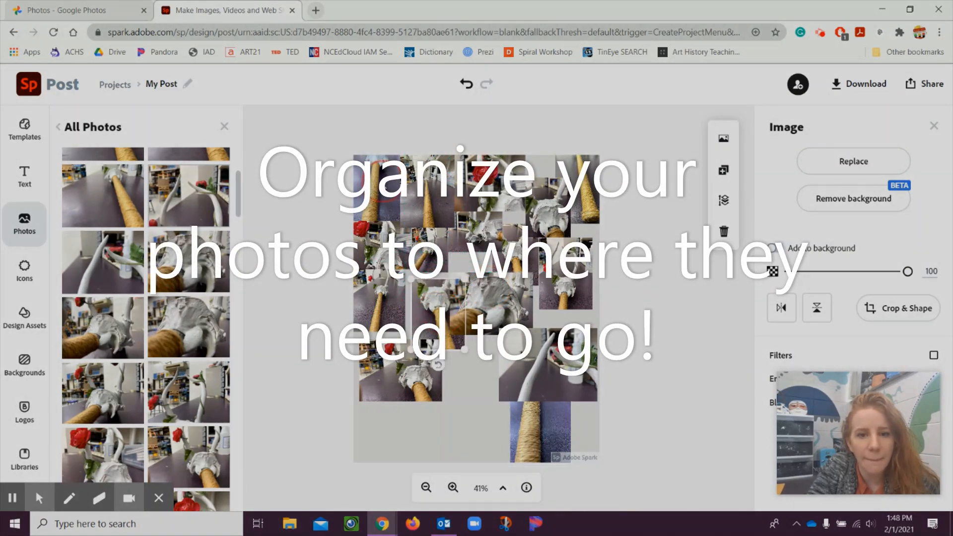
{"action": "left_click_drag", "start_coordinate": [378, 201], "coordinate": [472, 386]}
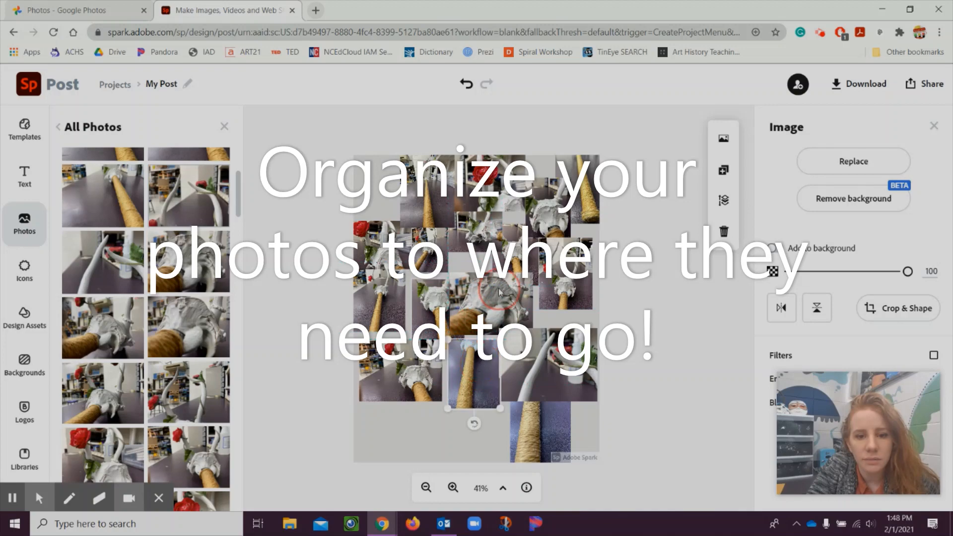
{"action": "left_click_drag", "start_coordinate": [500, 292], "coordinate": [483, 275]}
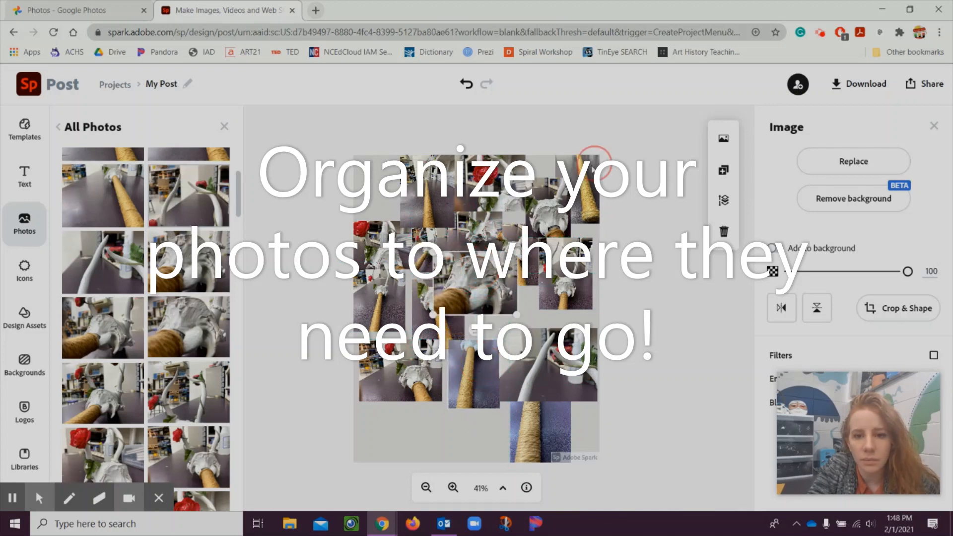
{"action": "left_click_drag", "start_coordinate": [593, 167], "coordinate": [412, 394]}
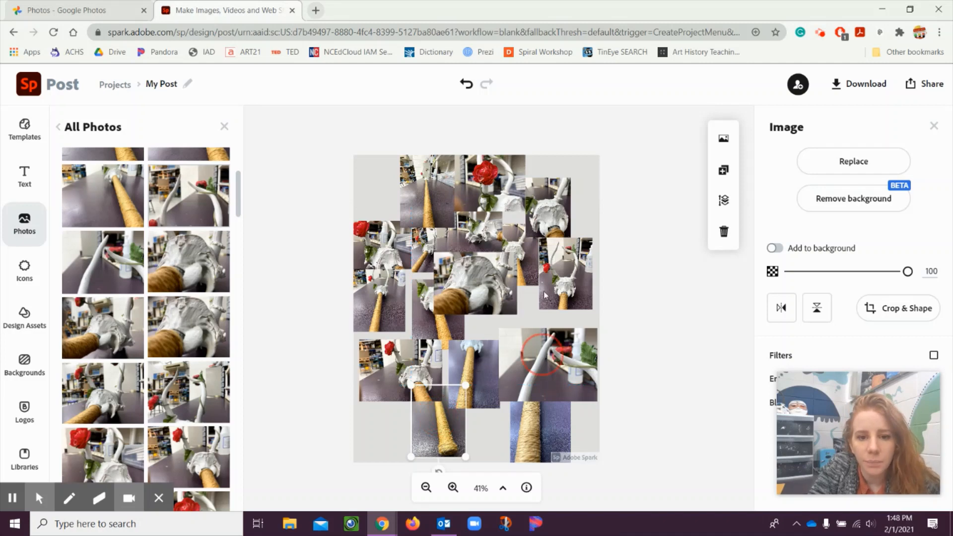
{"action": "left_click_drag", "start_coordinate": [544, 350], "coordinate": [380, 193]}
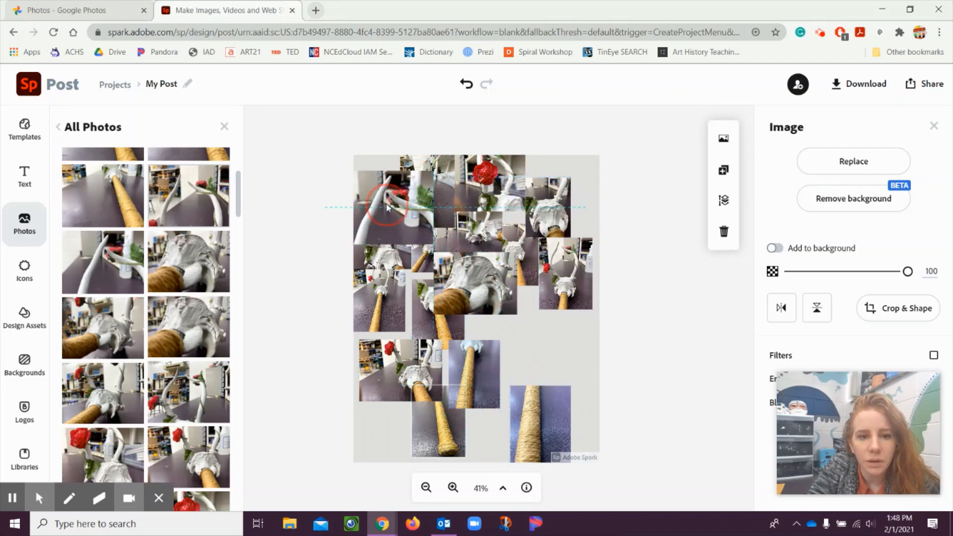
- Delete the handle photo in the top row, and shift the lower handle-end photo slightly right and the skull-and-handle photo to the right edge
{"action": "left_click", "coordinate": [447, 184]}
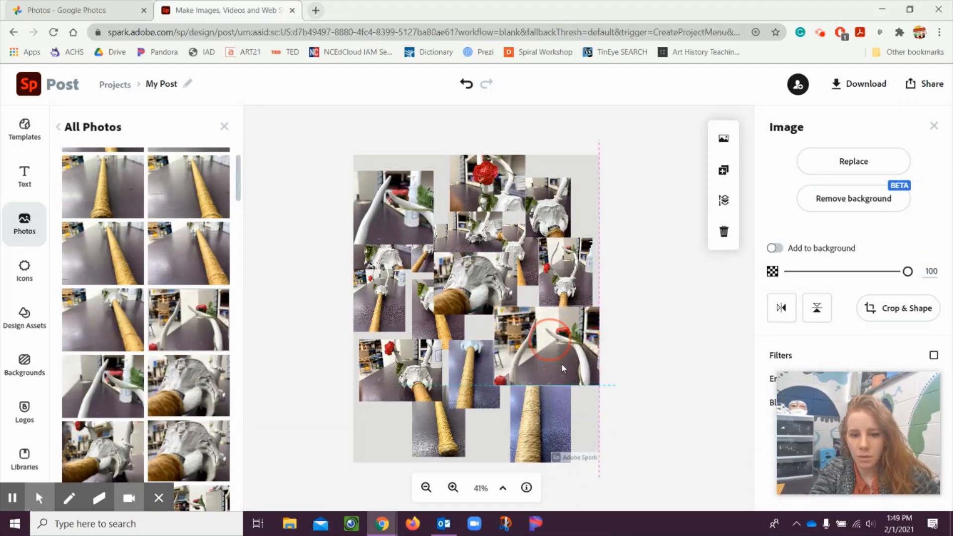
{"action": "key", "text": "Delete"}
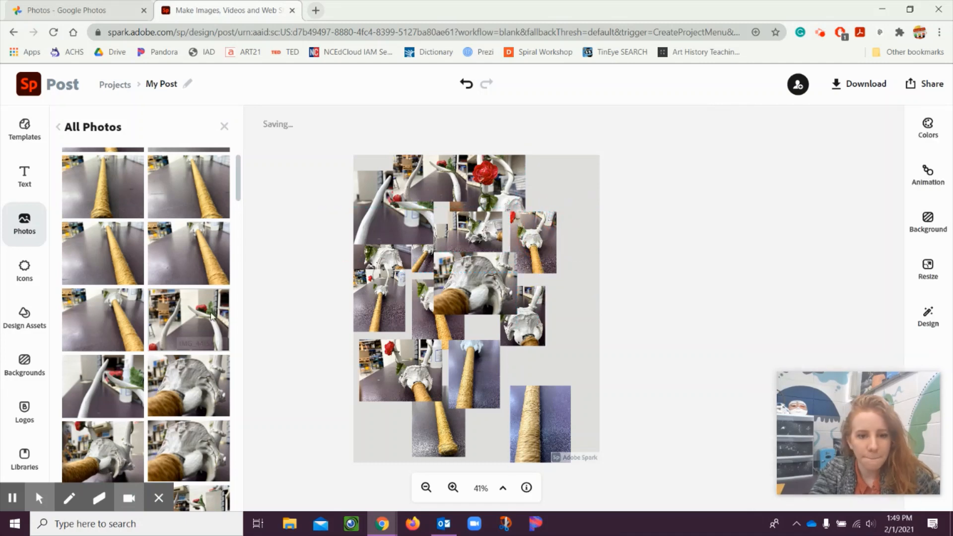
{"action": "left_click_drag", "start_coordinate": [453, 427], "coordinate": [474, 428]}
{"action": "left_click_drag", "start_coordinate": [420, 317], "coordinate": [568, 326]}
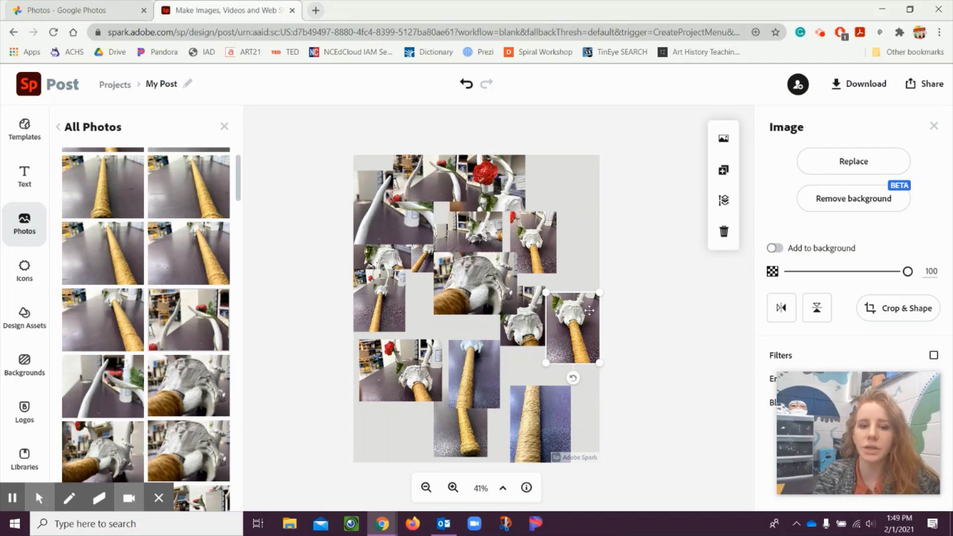
{"action": "left_click", "coordinate": [614, 238]}
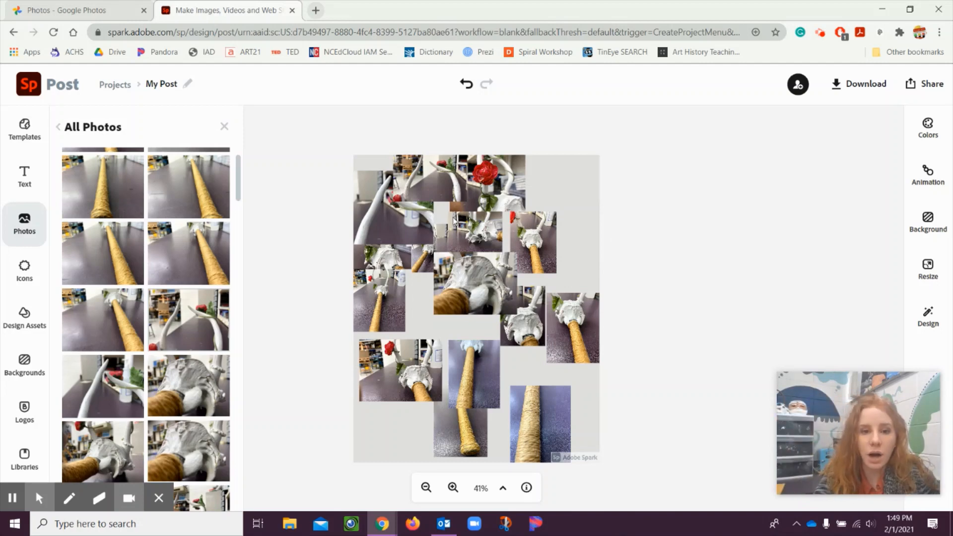
{"action": "left_click", "coordinate": [577, 321]}
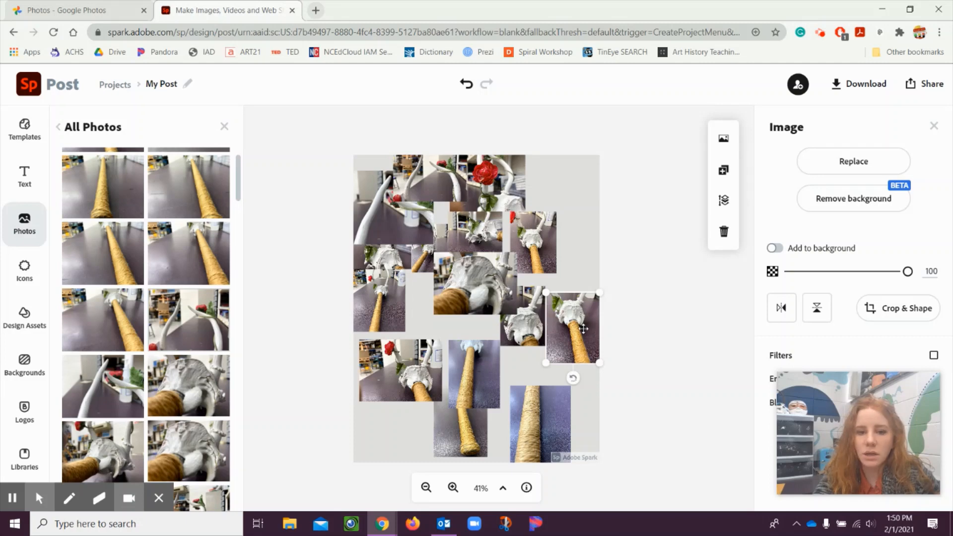
{"action": "left_click_drag", "start_coordinate": [584, 328], "coordinate": [582, 321]}
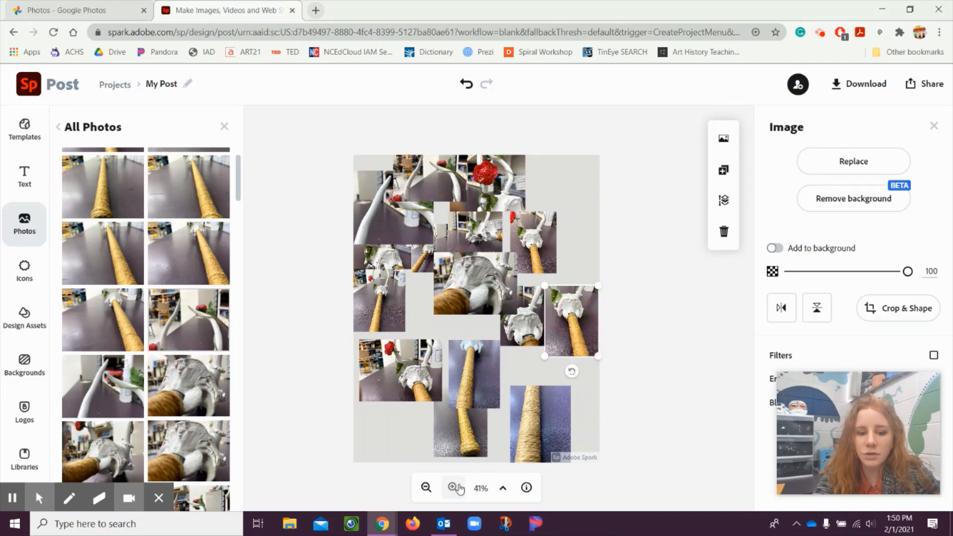
- Crop the skull-and-handle photo at the right edge tightly around the skull base and handle, trimming its top and both sides
{"action": "left_click", "coordinate": [452, 488]}
{"action": "left_click", "coordinate": [452, 487]}
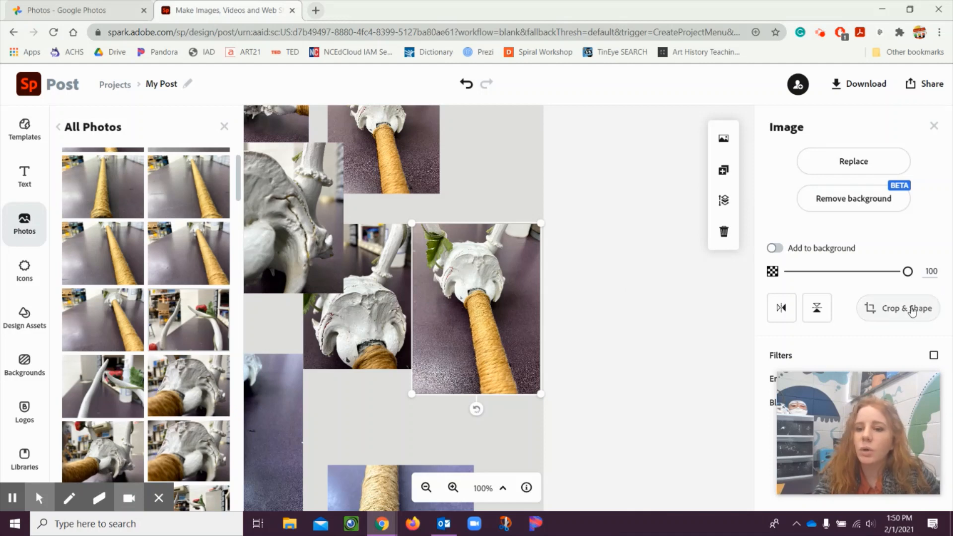
{"action": "left_click", "coordinate": [897, 332]}
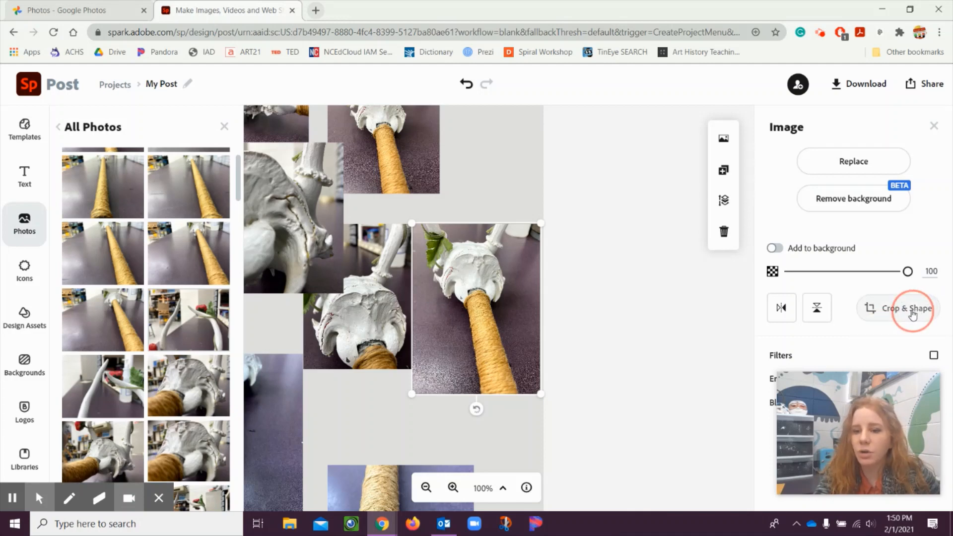
{"action": "left_click", "coordinate": [895, 308]}
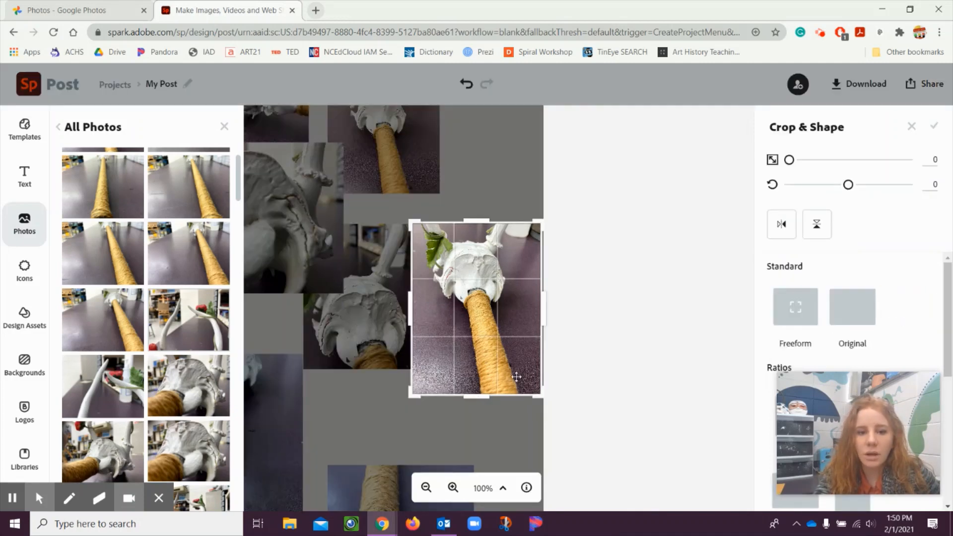
{"action": "left_click_drag", "start_coordinate": [477, 224], "coordinate": [474, 263]}
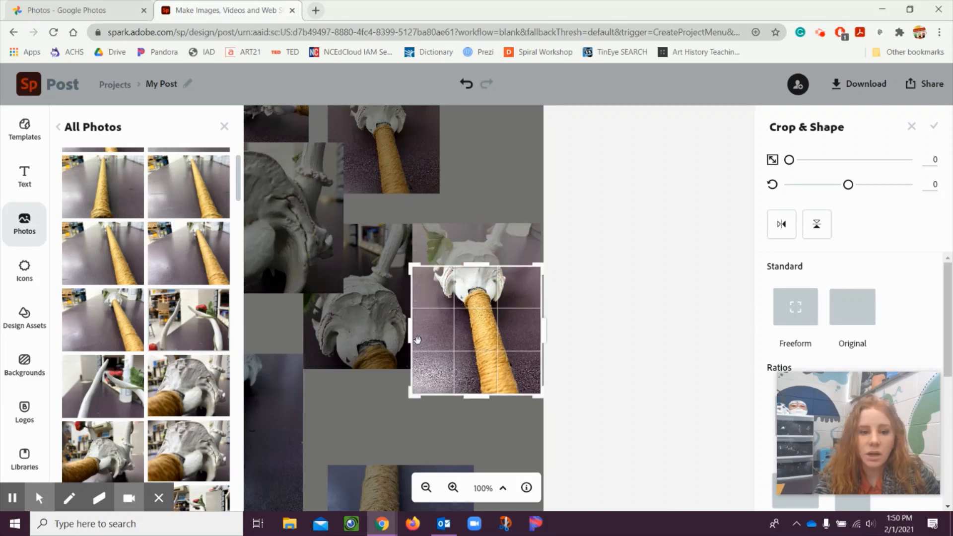
{"action": "left_click_drag", "start_coordinate": [417, 342], "coordinate": [427, 332]}
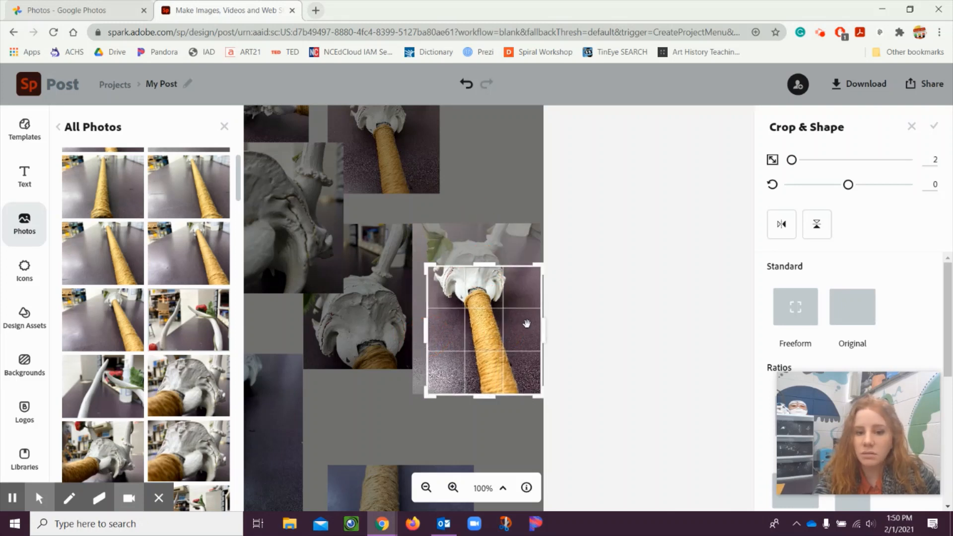
{"action": "left_click_drag", "start_coordinate": [541, 326], "coordinate": [525, 325]}
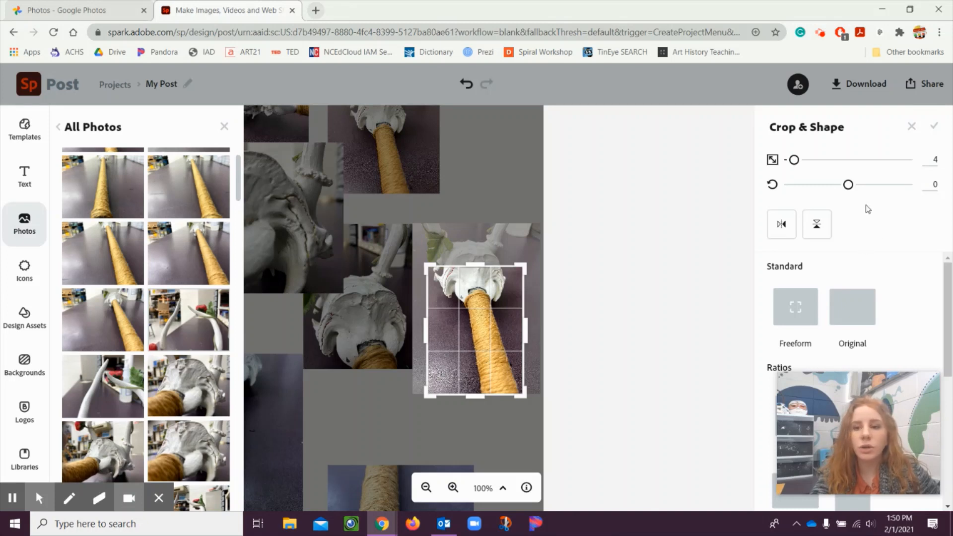
- Try flipping the cropped photo horizontally and vertically, reversing each flip
{"action": "left_click", "coordinate": [784, 226]}
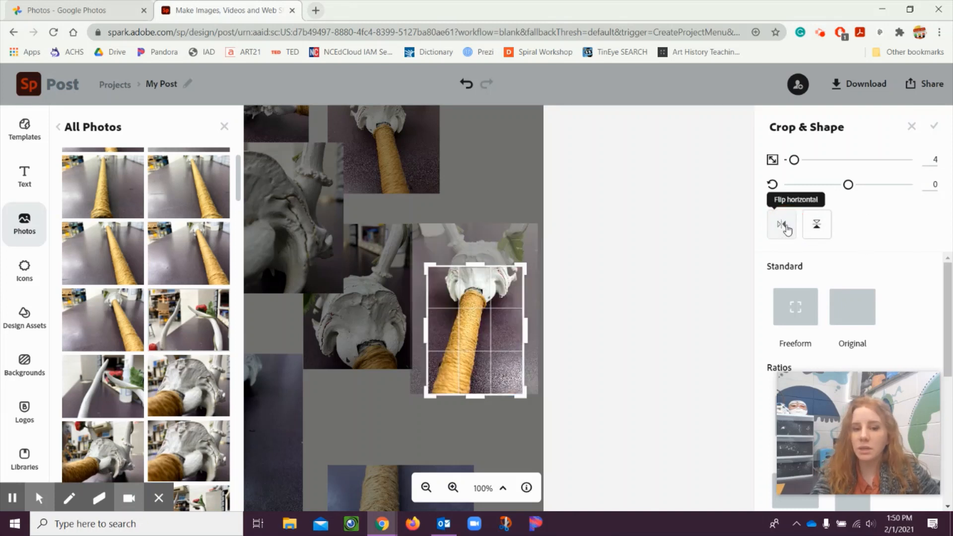
{"action": "left_click", "coordinate": [785, 227]}
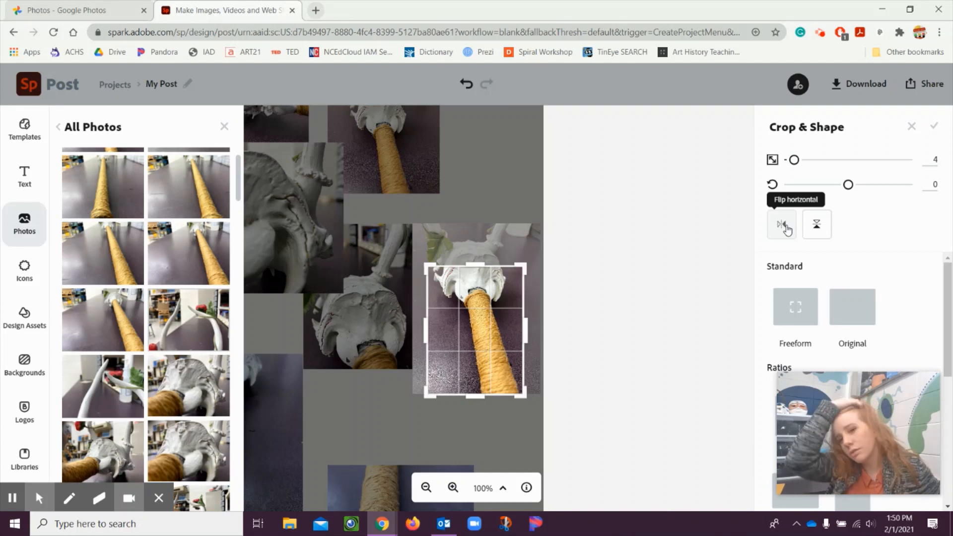
{"action": "left_click", "coordinate": [811, 227]}
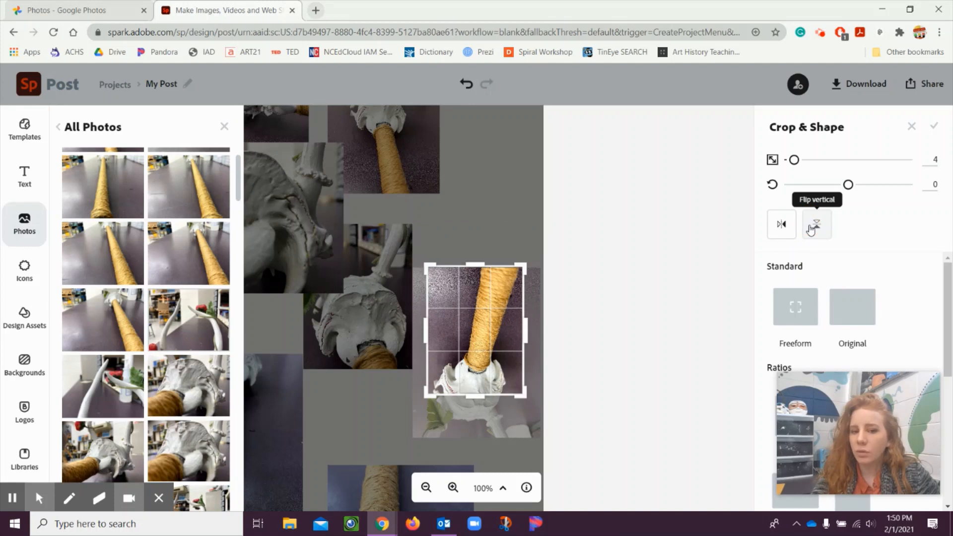
{"action": "left_click", "coordinate": [811, 228]}
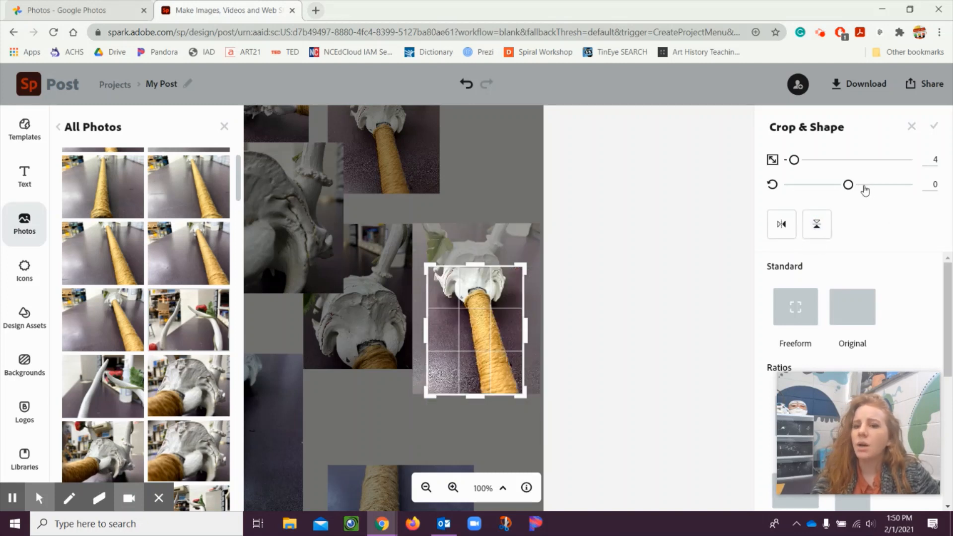
- Rotate the skull-and-handle picture inside its crop frame by 2 and apply the crop
{"action": "mouse_move", "coordinate": [848, 186]}
{"action": "left_mouse_down"}
{"action": "mouse_move", "coordinate": [838, 191]}
{"action": "mouse_move", "coordinate": [850, 188]}
{"action": "left_mouse_up"}
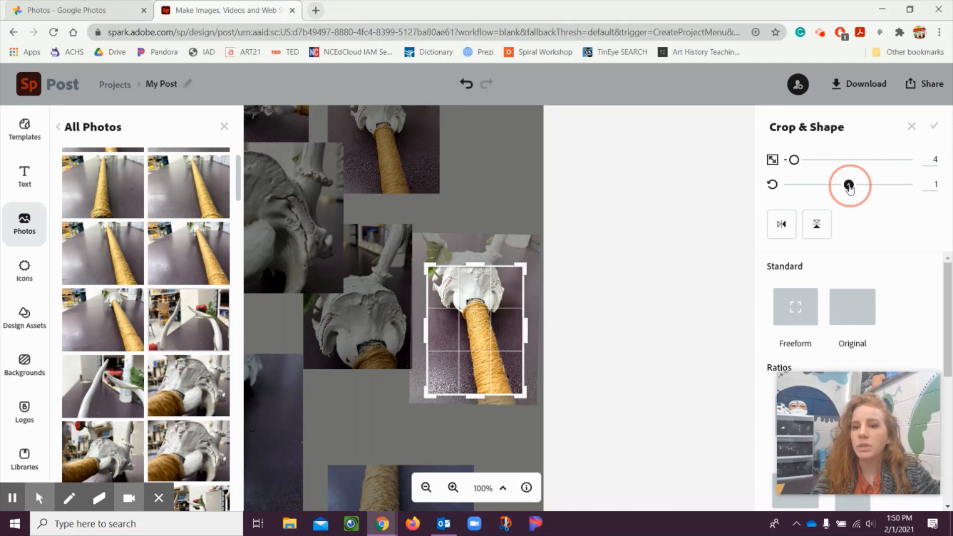
{"action": "left_click_drag", "start_coordinate": [849, 187], "coordinate": [851, 188]}
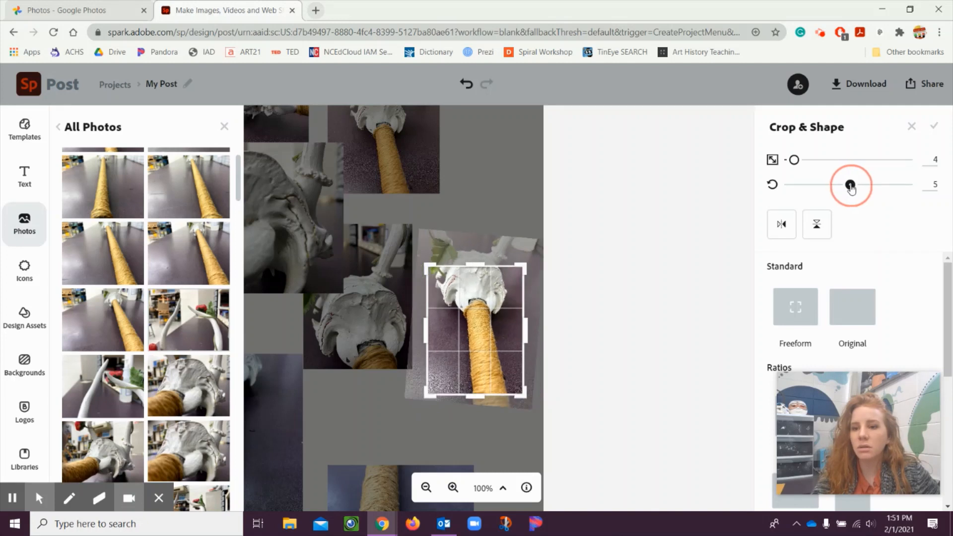
{"action": "left_click_drag", "start_coordinate": [849, 188], "coordinate": [851, 185]}
{"action": "left_click", "coordinate": [933, 128]}
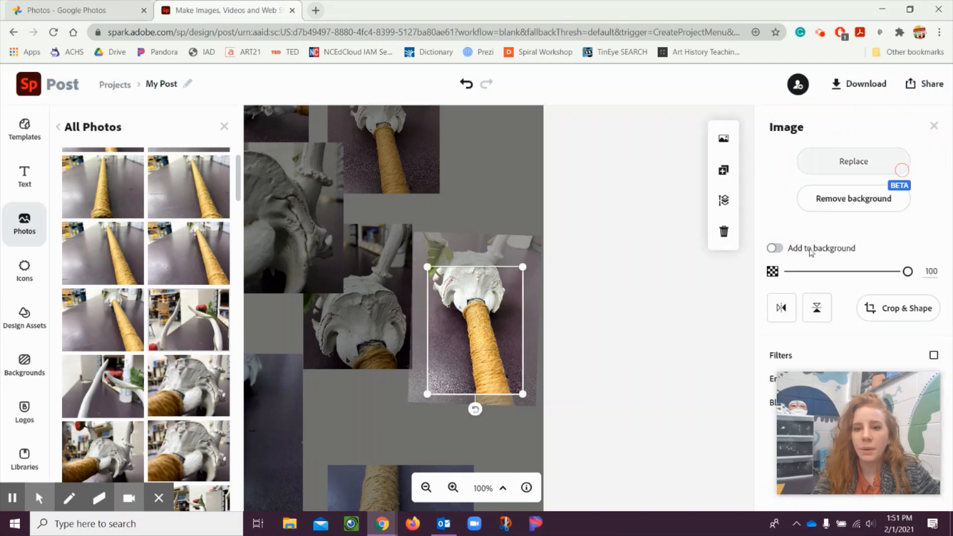
- Try tilting the whole cropped photo and adding it to the collage background, reversing each change
{"action": "left_click_drag", "start_coordinate": [476, 409], "coordinate": [493, 408]}
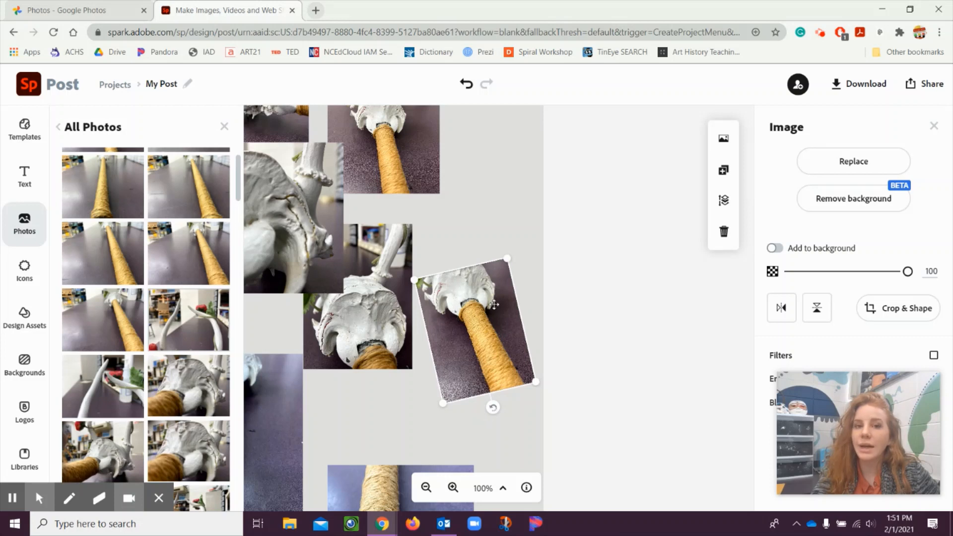
{"action": "mouse_move", "coordinate": [493, 409]}
{"action": "left_mouse_down"}
{"action": "mouse_move", "coordinate": [474, 413]}
{"action": "mouse_move", "coordinate": [483, 423]}
{"action": "left_mouse_up"}
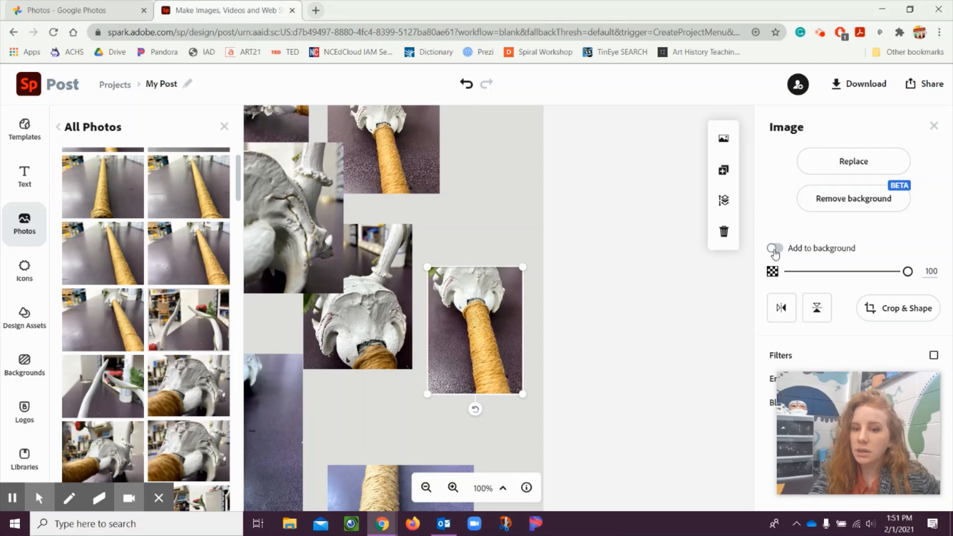
{"action": "left_click", "coordinate": [774, 248]}
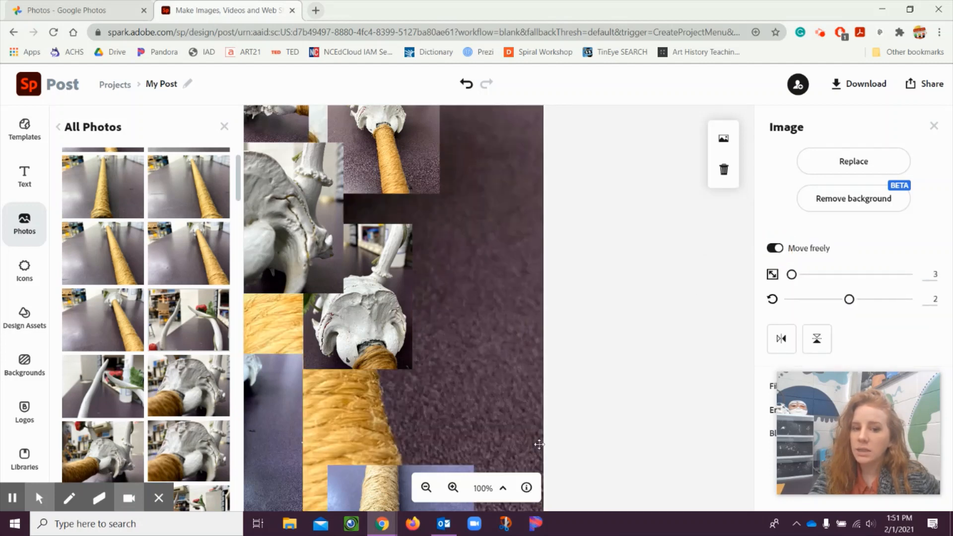
{"action": "left_click", "coordinate": [427, 488]}
{"action": "left_click", "coordinate": [428, 489]}
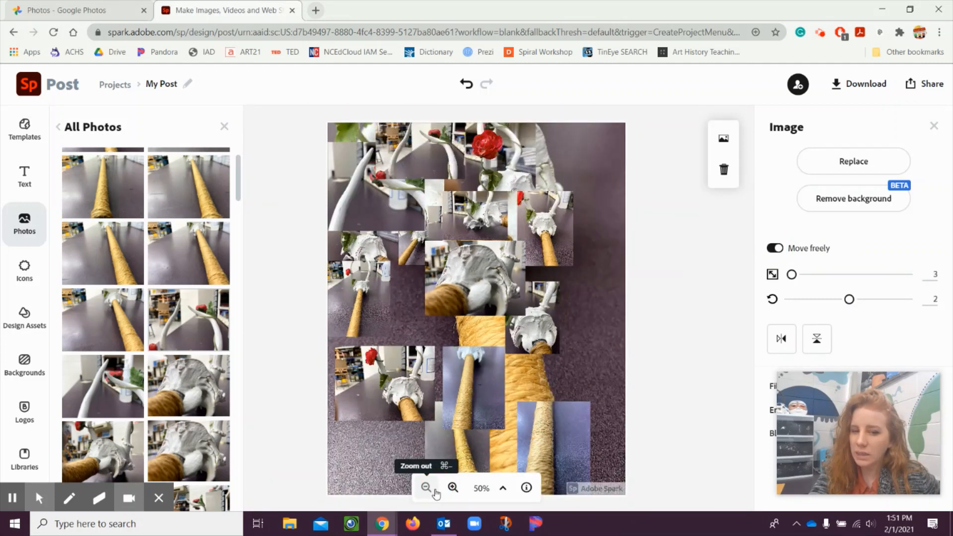
{"action": "left_click", "coordinate": [775, 248]}
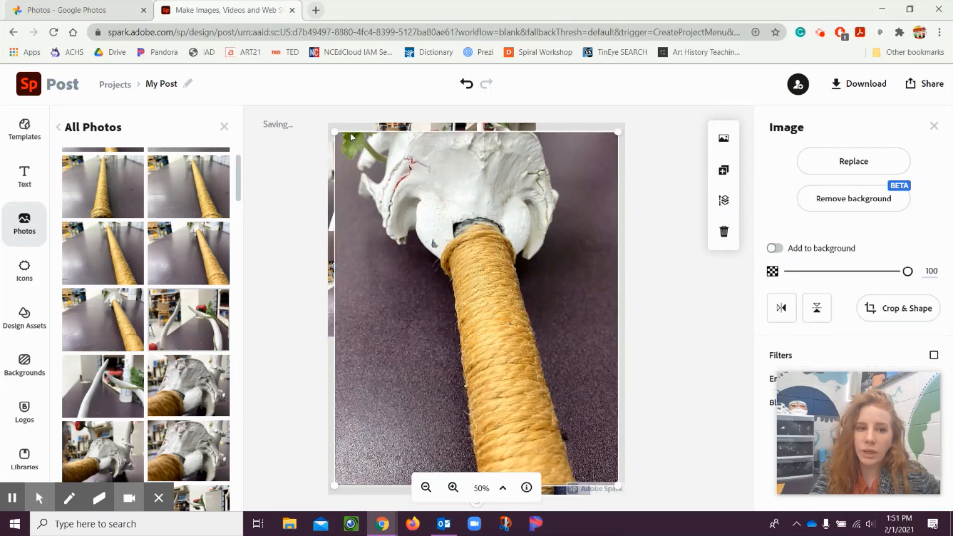
- Shrink the skull-and-handle photo to a small picture near the right edge and send it to the back of the layer order
{"action": "left_click_drag", "start_coordinate": [335, 133], "coordinate": [578, 311]}
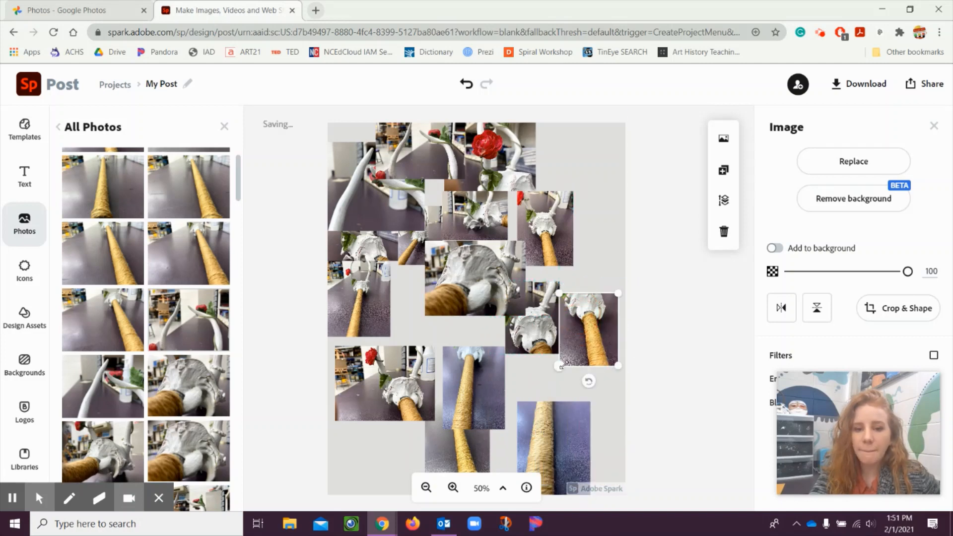
{"action": "mouse_move", "coordinate": [561, 366]}
{"action": "left_mouse_down"}
{"action": "mouse_move", "coordinate": [548, 374]}
{"action": "mouse_move", "coordinate": [564, 365]}
{"action": "left_mouse_up"}
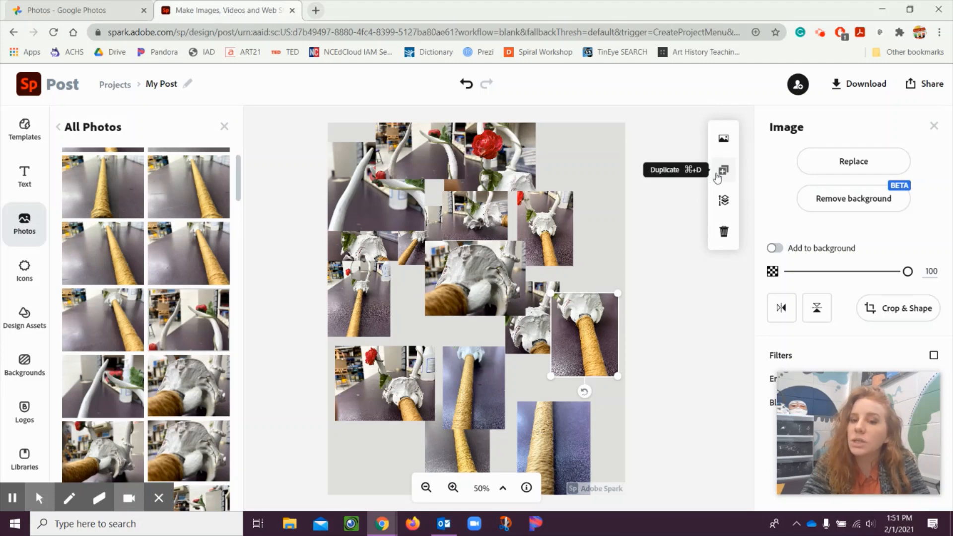
{"action": "left_click", "coordinate": [725, 203]}
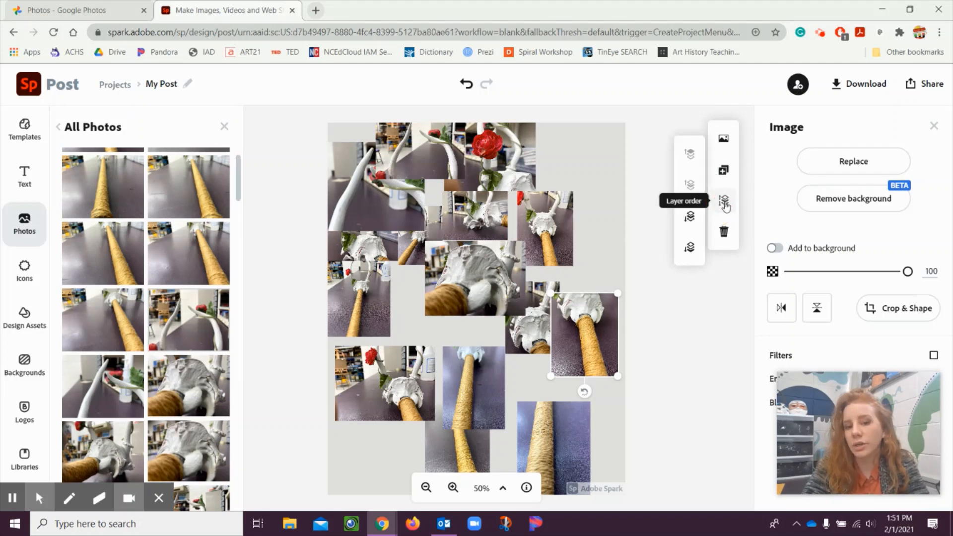
{"action": "left_click", "coordinate": [690, 249]}
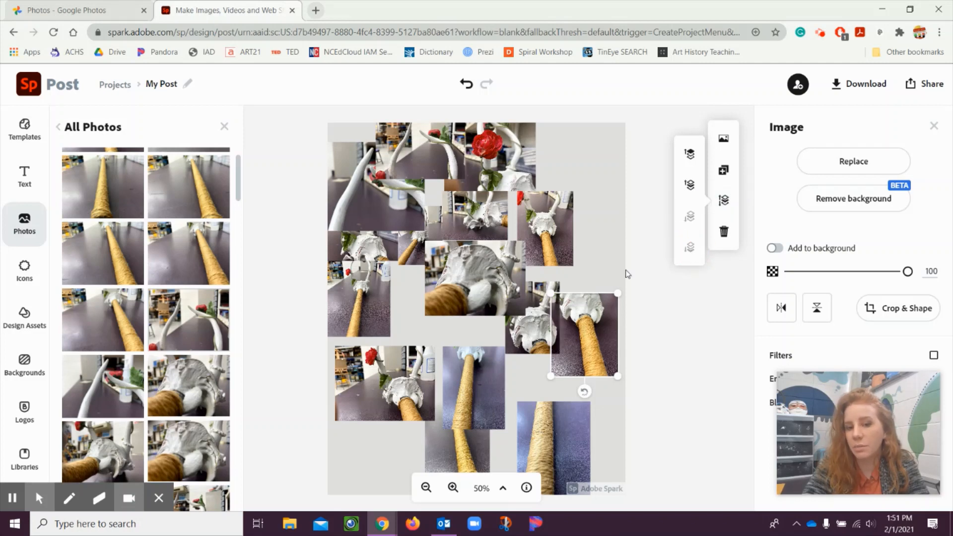
- Bring the skull close-up beside the skull-and-handle photo to the front of the layer order
{"action": "left_click", "coordinate": [594, 275]}
{"action": "left_click", "coordinate": [546, 324]}
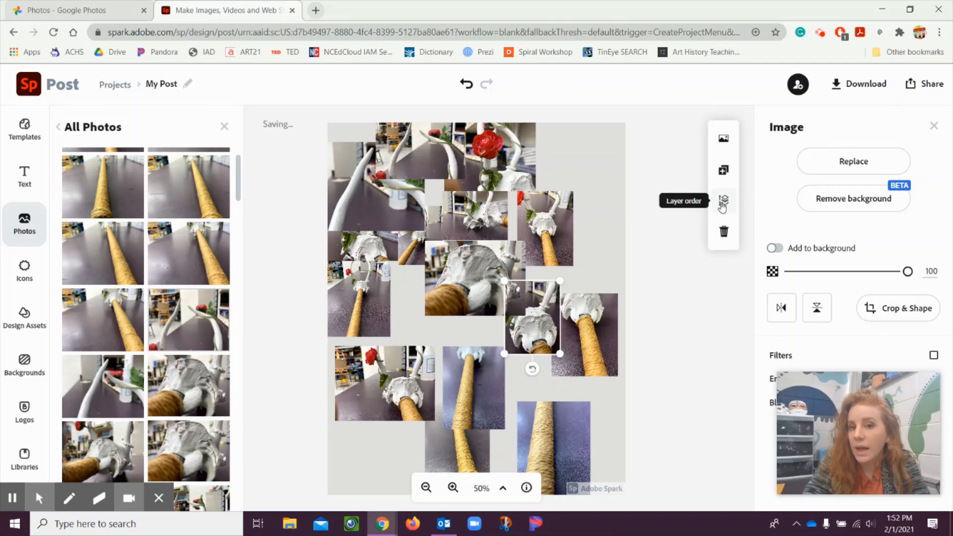
{"action": "left_click", "coordinate": [723, 200]}
{"action": "left_click", "coordinate": [690, 155]}
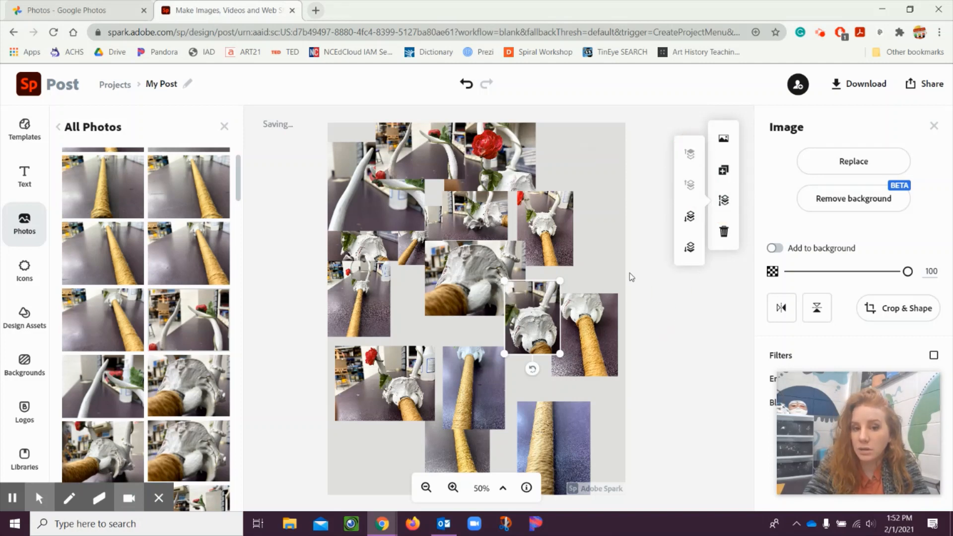
- Nudge the red rose photo down and right, and lower and enlarge the antlered skull-and-handle photo below it
{"action": "left_click", "coordinate": [616, 277]}
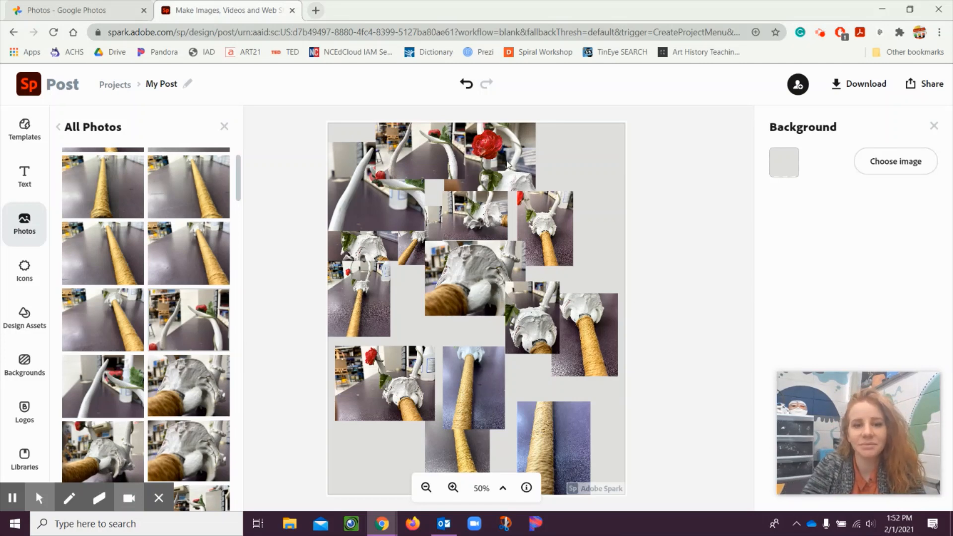
{"action": "left_click_drag", "start_coordinate": [508, 165], "coordinate": [524, 183]}
{"action": "left_click_drag", "start_coordinate": [550, 257], "coordinate": [566, 331]}
{"action": "left_click_drag", "start_coordinate": [589, 339], "coordinate": [603, 358]}
- Crop the antlered skull-and-handle photo narrower from its right edge, apply the crop, and enlarge the photo
{"action": "left_click", "coordinate": [897, 308]}
{"action": "left_click_drag", "start_coordinate": [604, 311], "coordinate": [586, 311]}
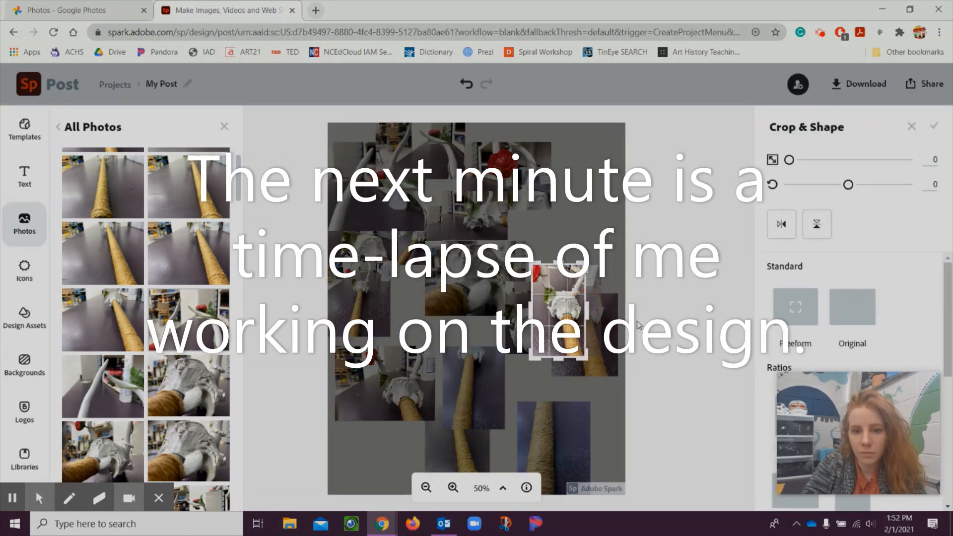
{"action": "left_click", "coordinate": [934, 126]}
{"action": "left_click_drag", "start_coordinate": [532, 264], "coordinate": [518, 241]}
- Move the skull close-up up and right over the cropped skull-and-handle photo and enlarge it slightly
{"action": "left_click", "coordinate": [596, 338]}
{"action": "left_click_drag", "start_coordinate": [530, 341], "coordinate": [570, 301]}
{"action": "left_click_drag", "start_coordinate": [598, 242], "coordinate": [611, 228]}
- Select the overlapping skull-and-handle photos near the collage's right edge together and nudge them slightly upward
{"action": "left_click_drag", "start_coordinate": [636, 273], "coordinate": [536, 338]}
{"action": "key", "text": "Up"}
{"action": "key", "text": "Up"}
{"action": "key", "text": "Up"}
{"action": "key", "text": "Up"}
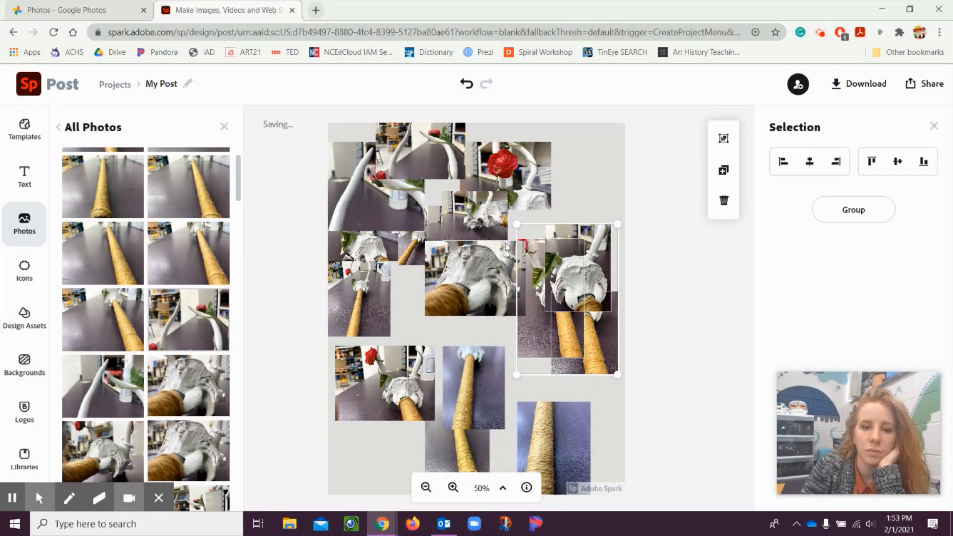
{"action": "left_click", "coordinate": [511, 233]}
- Move the tall antler-and-handle photo from the collage's left edge to the bottom centre, cropping it narrower and enlarging it
{"action": "left_click_drag", "start_coordinate": [372, 304], "coordinate": [468, 359]}
{"action": "double_click", "coordinate": [500, 367]}
{"action": "left_click_drag", "start_coordinate": [518, 359], "coordinate": [502, 360]}
{"action": "left_click", "coordinate": [624, 362]}
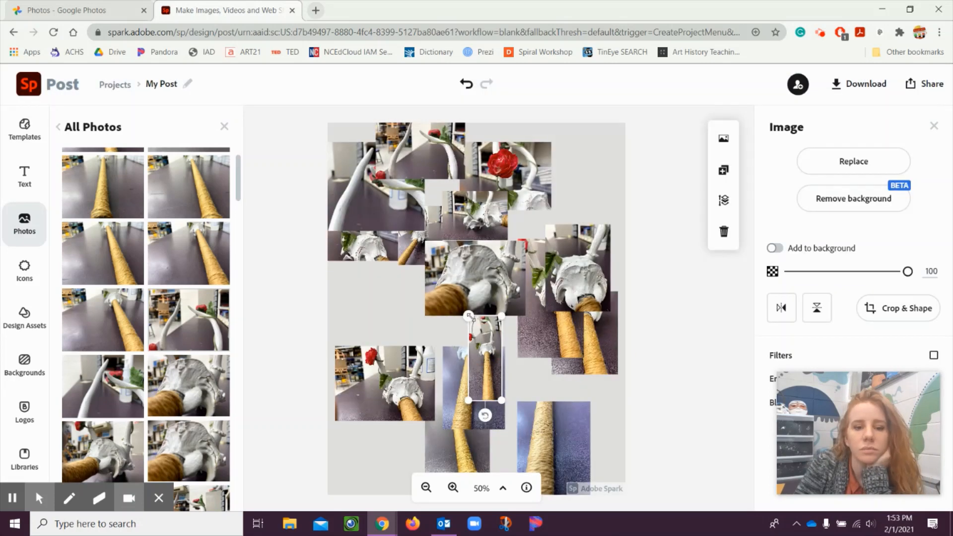
{"action": "left_click_drag", "start_coordinate": [468, 316], "coordinate": [453, 276]}
{"action": "left_click_drag", "start_coordinate": [478, 347], "coordinate": [490, 418]}
- Move the photo of the rope handle's base left and bring it to the front of the layer order
{"action": "left_click_drag", "start_coordinate": [447, 449], "coordinate": [410, 449]}
{"action": "left_click", "coordinate": [723, 200]}
{"action": "left_click", "coordinate": [691, 153]}
- Rotate the handle-base picture inside its crop frame to 8 and apply the crop
{"action": "left_click", "coordinate": [898, 308]}
{"action": "left_click_drag", "start_coordinate": [848, 184], "coordinate": [851, 185]}
{"action": "left_click", "coordinate": [934, 127]}
- Narrow the handle-base photo's crop frame from both sides and extend its lower edge slightly
{"action": "double_click", "coordinate": [417, 417]}
{"action": "left_click_drag", "start_coordinate": [443, 418], "coordinate": [436, 419]}
{"action": "left_click_drag", "start_coordinate": [406, 466], "coordinate": [409, 481]}
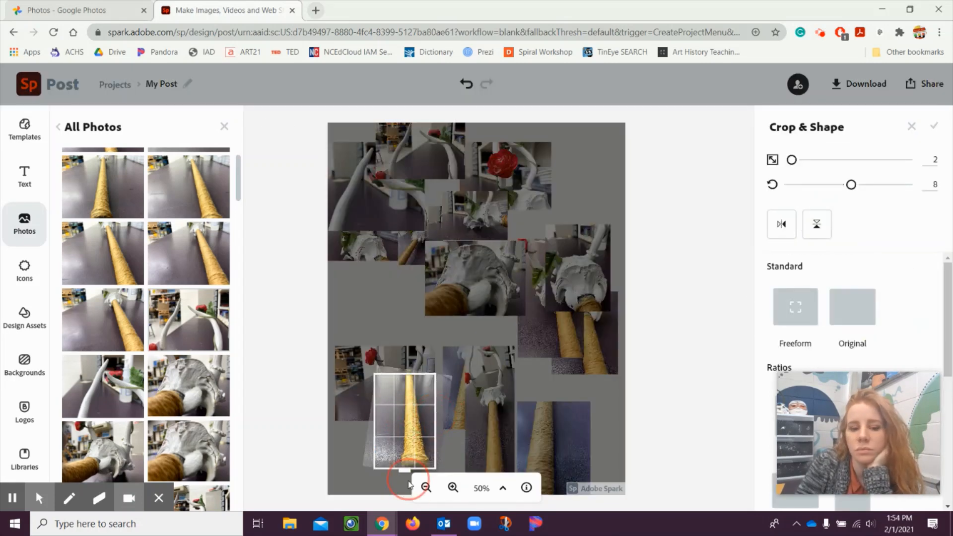
{"action": "left_click_drag", "start_coordinate": [374, 421], "coordinate": [388, 421]}
- Set the handle-base picture's crop rotation to 5, shift the picture left inside the frame, and apply the crop
{"action": "left_click_drag", "start_coordinate": [851, 185], "coordinate": [850, 185]}
{"action": "left_click_drag", "start_coordinate": [422, 427], "coordinate": [412, 427]}
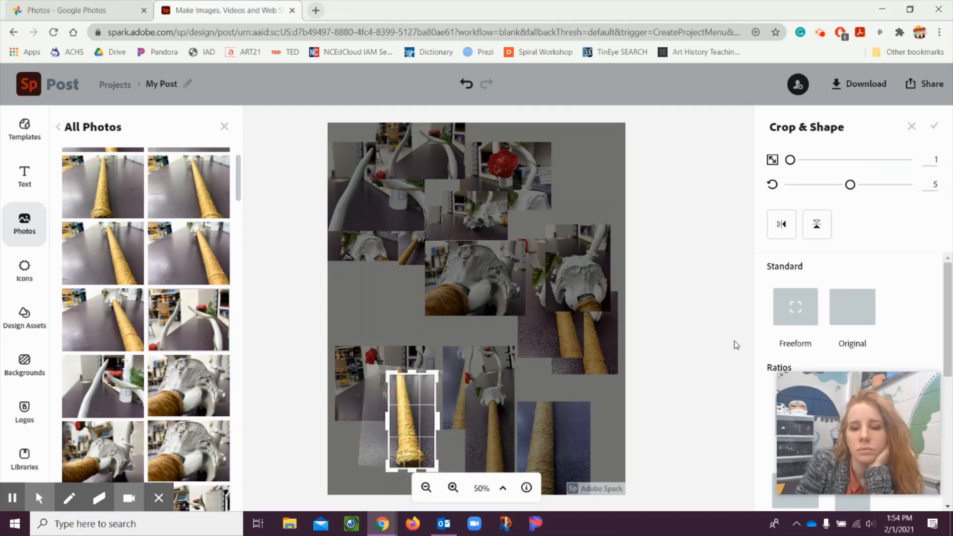
{"action": "left_click", "coordinate": [734, 340]}
- Raise the rope close-up slightly off the collage's lower edge and shift the tall antler-and-handle photo right beside it
{"action": "left_click", "coordinate": [640, 441]}
{"action": "left_click_drag", "start_coordinate": [637, 354], "coordinate": [648, 318]}
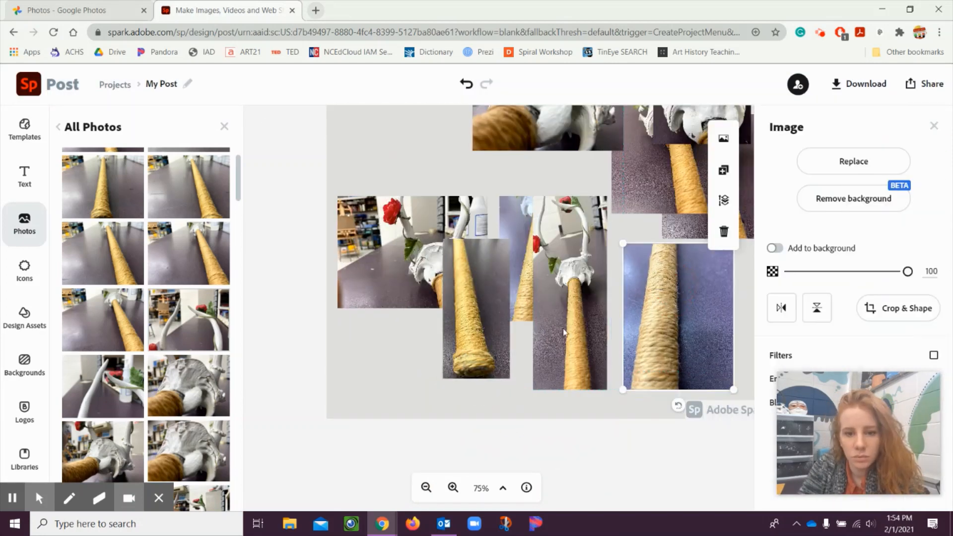
{"action": "left_click_drag", "start_coordinate": [564, 332], "coordinate": [595, 338]}
- Move the handle-base photo right toward the bottom centre of the collage and enlarge it
{"action": "left_click_drag", "start_coordinate": [476, 308], "coordinate": [516, 308]}
{"action": "left_click_drag", "start_coordinate": [483, 239], "coordinate": [460, 188]}
{"action": "left_click_drag", "start_coordinate": [504, 285], "coordinate": [537, 320]}
- Crop the enlarged handle-base photo narrower from its left edge and apply the crop
{"action": "double_click", "coordinate": [508, 310]}
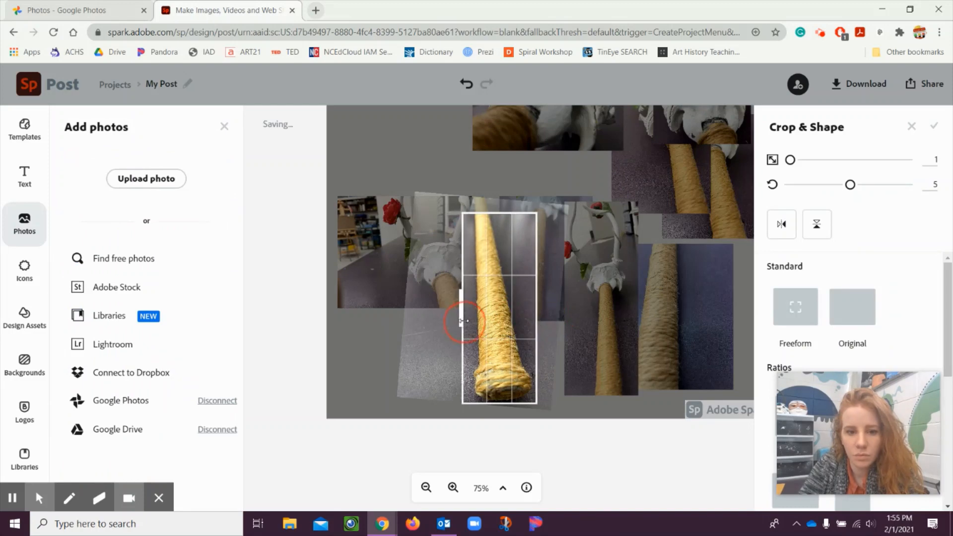
{"action": "left_click_drag", "start_coordinate": [464, 321], "coordinate": [473, 321]}
{"action": "left_click", "coordinate": [579, 332]}
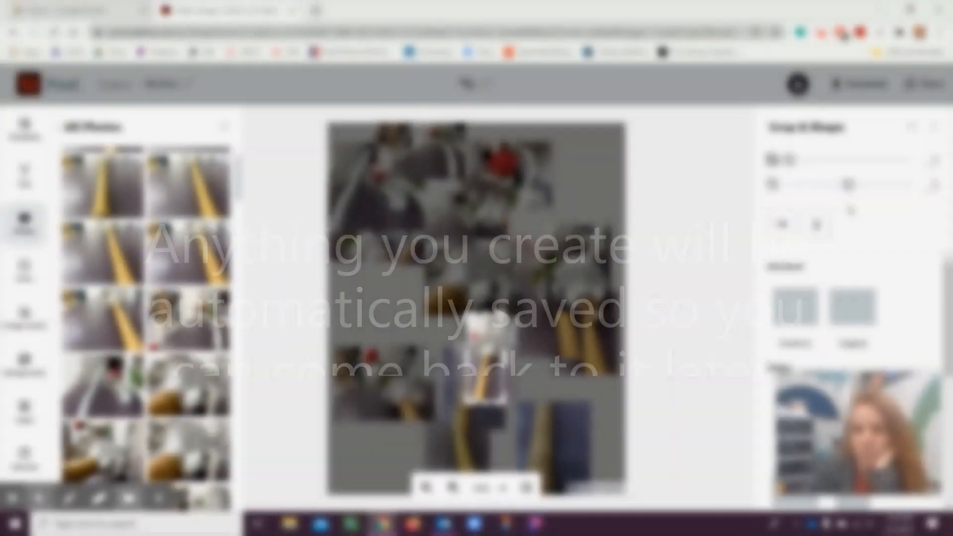
- Set the tall antler-and-handle picture's crop rotation to -12, and enlarge the photo and move it to the bottom centre
{"action": "left_click_drag", "start_coordinate": [849, 186], "coordinate": [844, 186]}
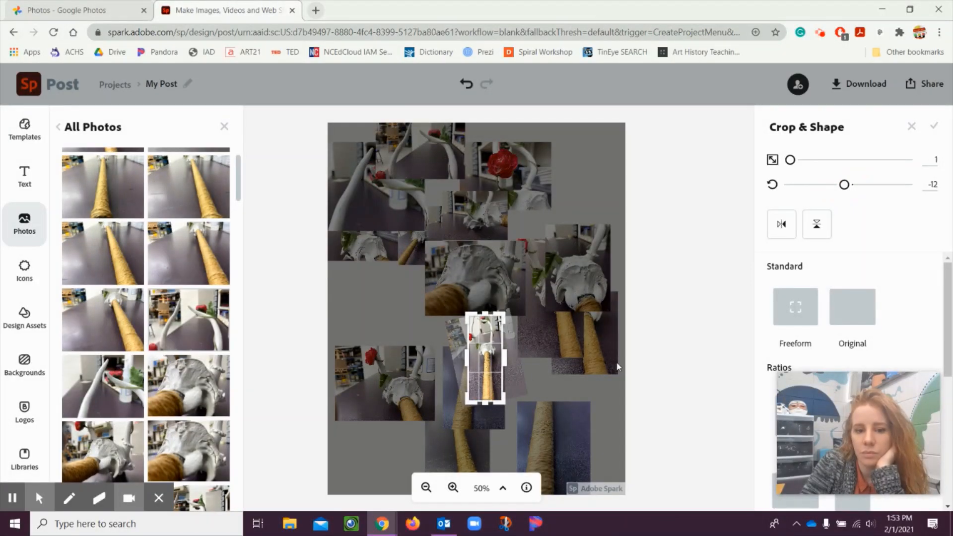
{"action": "left_click", "coordinate": [932, 126]}
{"action": "left_click_drag", "start_coordinate": [467, 315], "coordinate": [469, 289]}
{"action": "left_click_drag", "start_coordinate": [479, 372], "coordinate": [484, 432]}
- Bring the handle-base photo to the front and straighten it inside its crop frame with a rotation of 5
{"action": "left_click", "coordinate": [723, 200]}
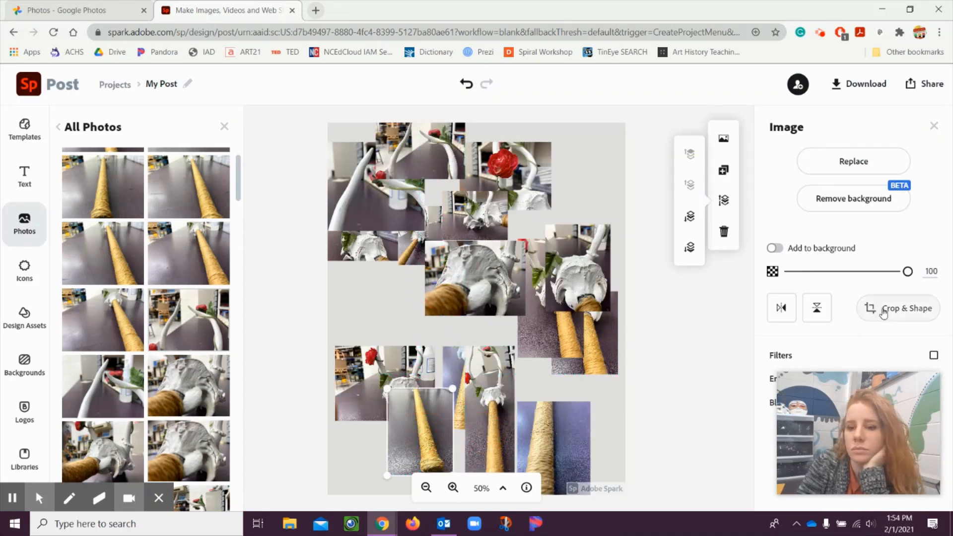
{"action": "left_click", "coordinate": [894, 307]}
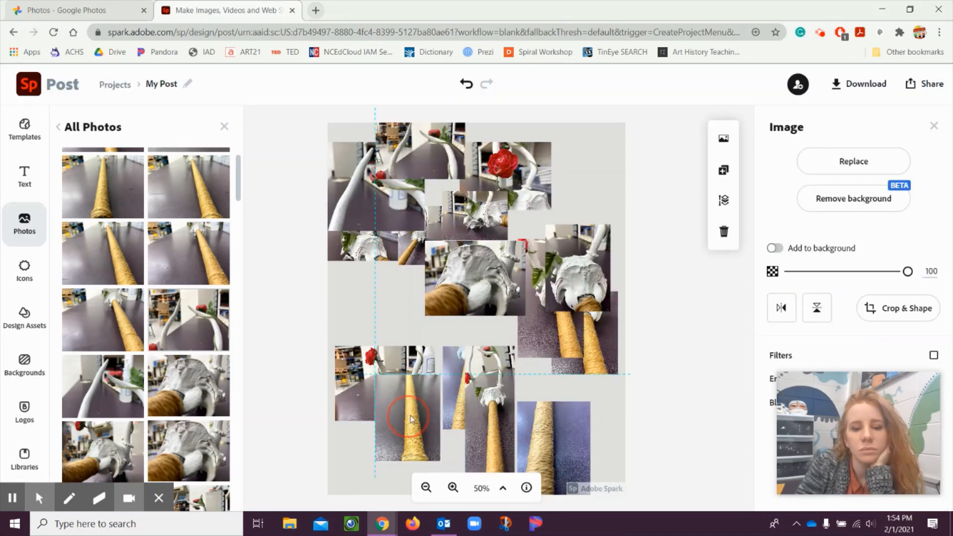
{"action": "left_click", "coordinate": [894, 306]}
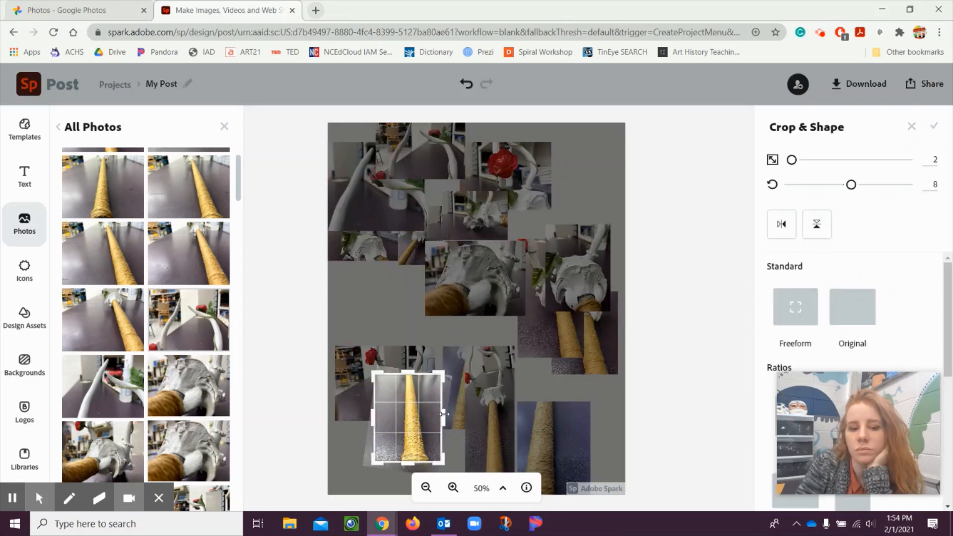
{"action": "left_click_drag", "start_coordinate": [851, 185], "coordinate": [850, 185]}
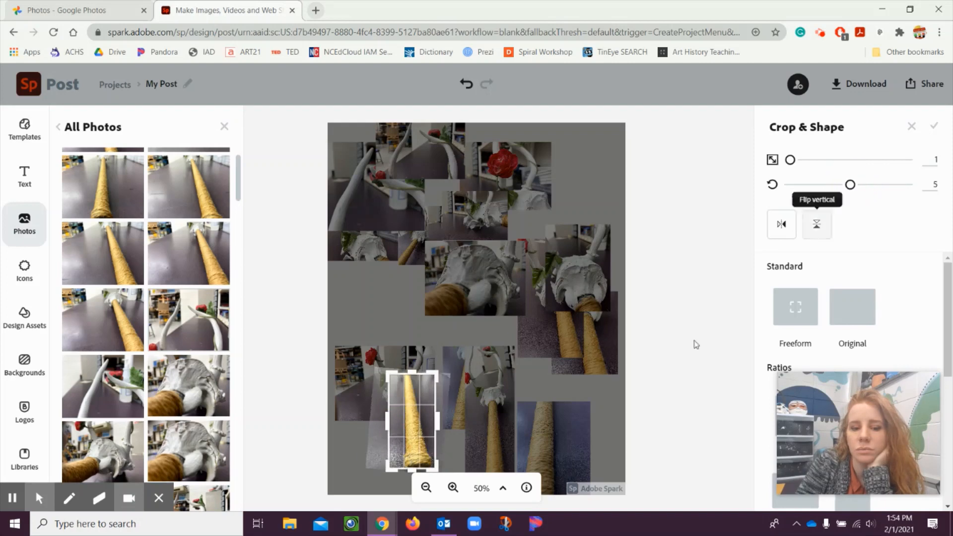
{"action": "left_click", "coordinate": [660, 353]}
- Spread out the lower handle photos by shifting the handle base, tall antler photo and rope close-up right, raising the close-up slightly
{"action": "left_click_drag", "start_coordinate": [423, 424], "coordinate": [436, 422]}
{"action": "left_click", "coordinate": [453, 488]}
{"action": "left_click", "coordinate": [618, 450]}
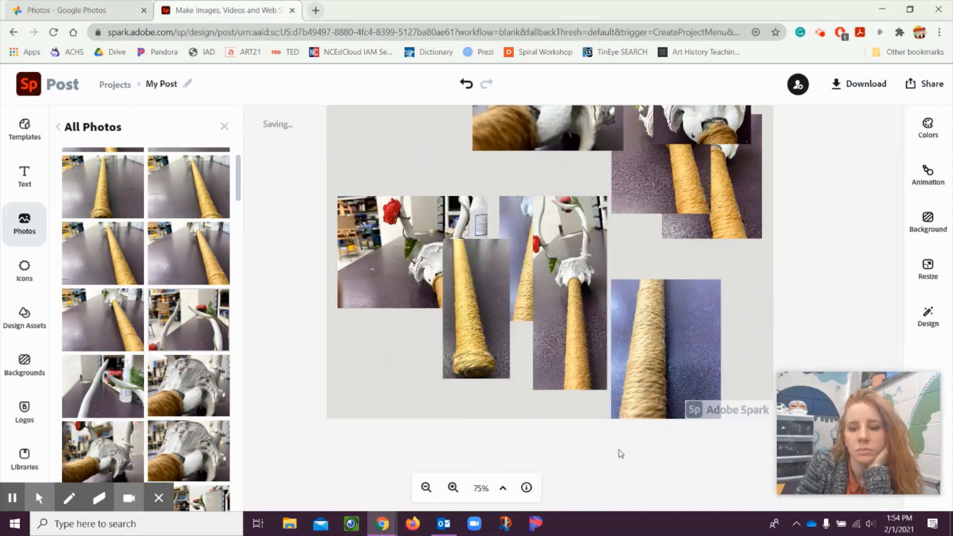
{"action": "left_click_drag", "start_coordinate": [666, 349], "coordinate": [678, 315]}
{"action": "left_click_drag", "start_coordinate": [549, 336], "coordinate": [581, 340]}
{"action": "left_click_drag", "start_coordinate": [474, 302], "coordinate": [513, 305]}
- Crop the handle-base photo narrower from its right edge and move the tall antler-and-handle photo to the collage's left side
{"action": "double_click", "coordinate": [482, 238]}
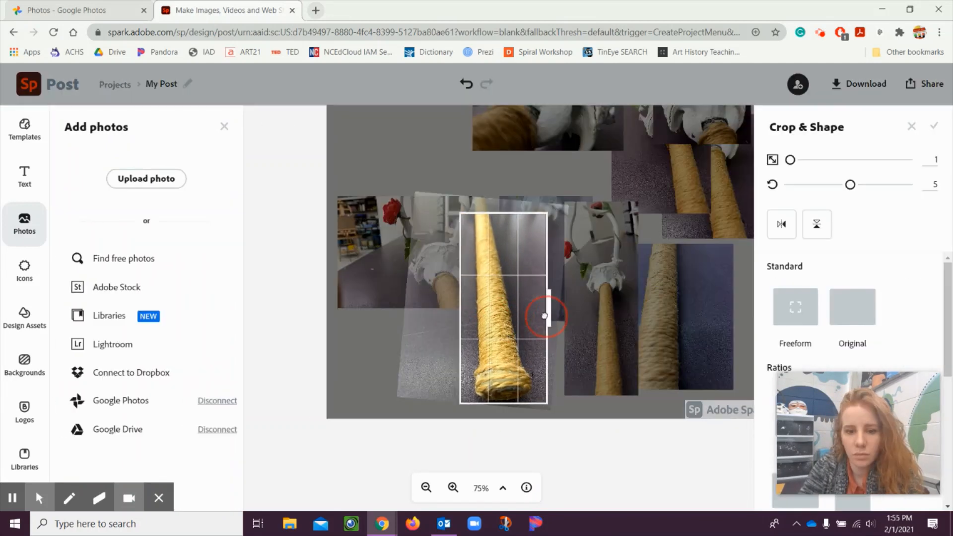
{"action": "left_click", "coordinate": [932, 126]}
{"action": "left_click_drag", "start_coordinate": [592, 308], "coordinate": [378, 351]}
- Open the handle photo with the pale skull at its top, behind the handle-base photo, for cropping
{"action": "double_click", "coordinate": [509, 208]}
{"action": "left_click", "coordinate": [933, 130]}
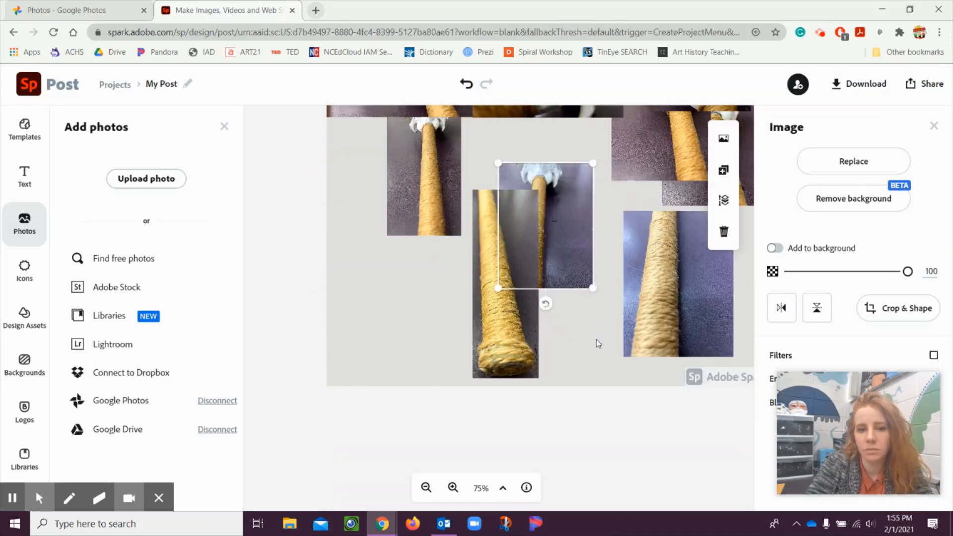
{"action": "double_click", "coordinate": [545, 228]}
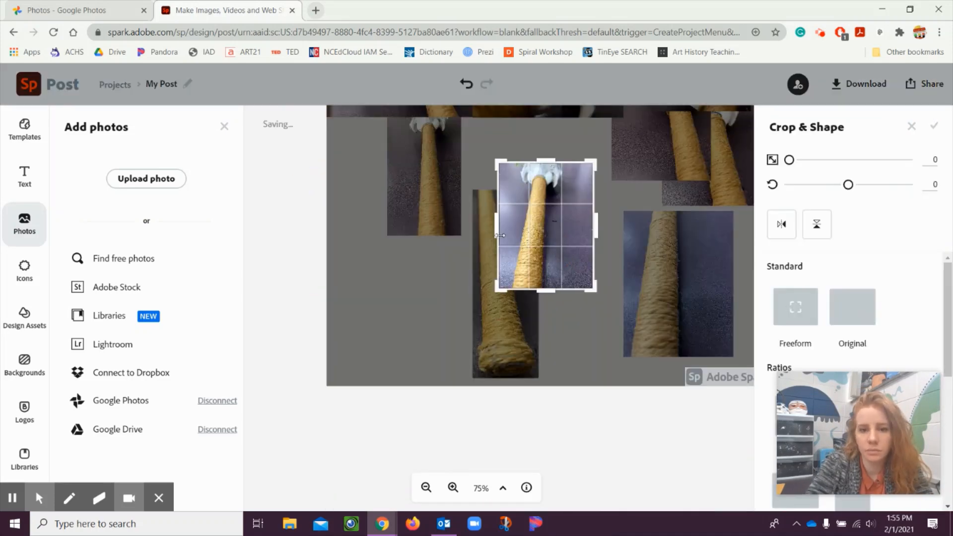